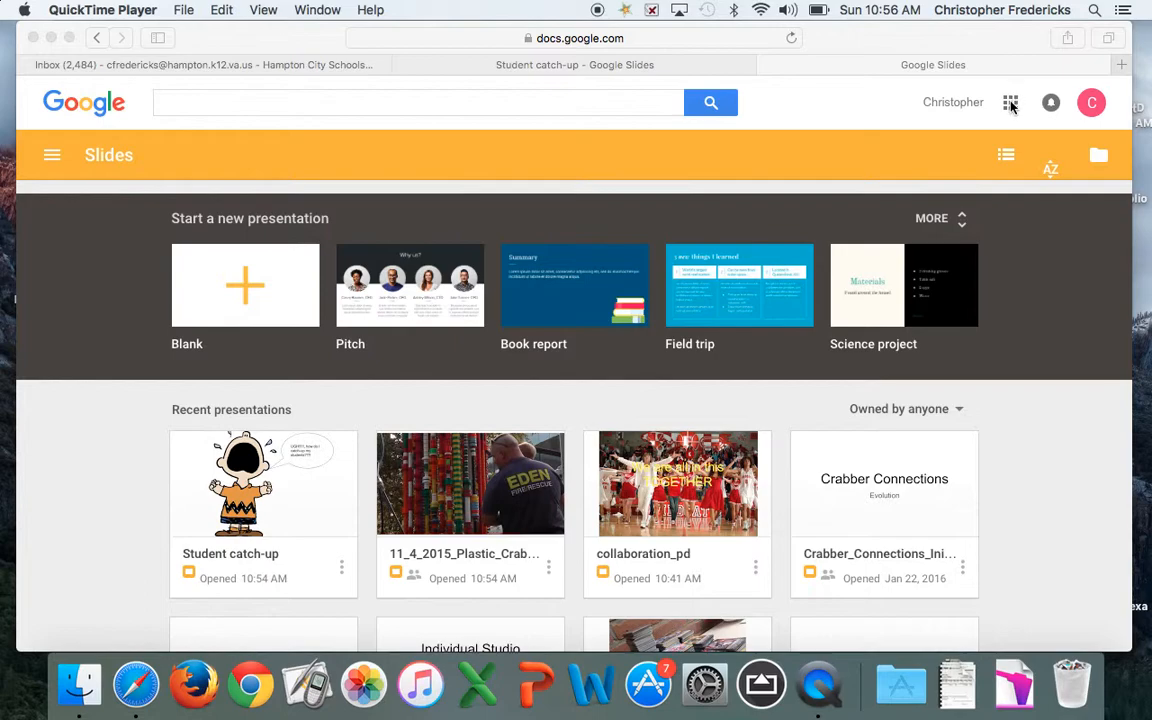
Go to the Google Slides home page from the Google apps list
left_click(1011, 106)
left_click(1011, 104)
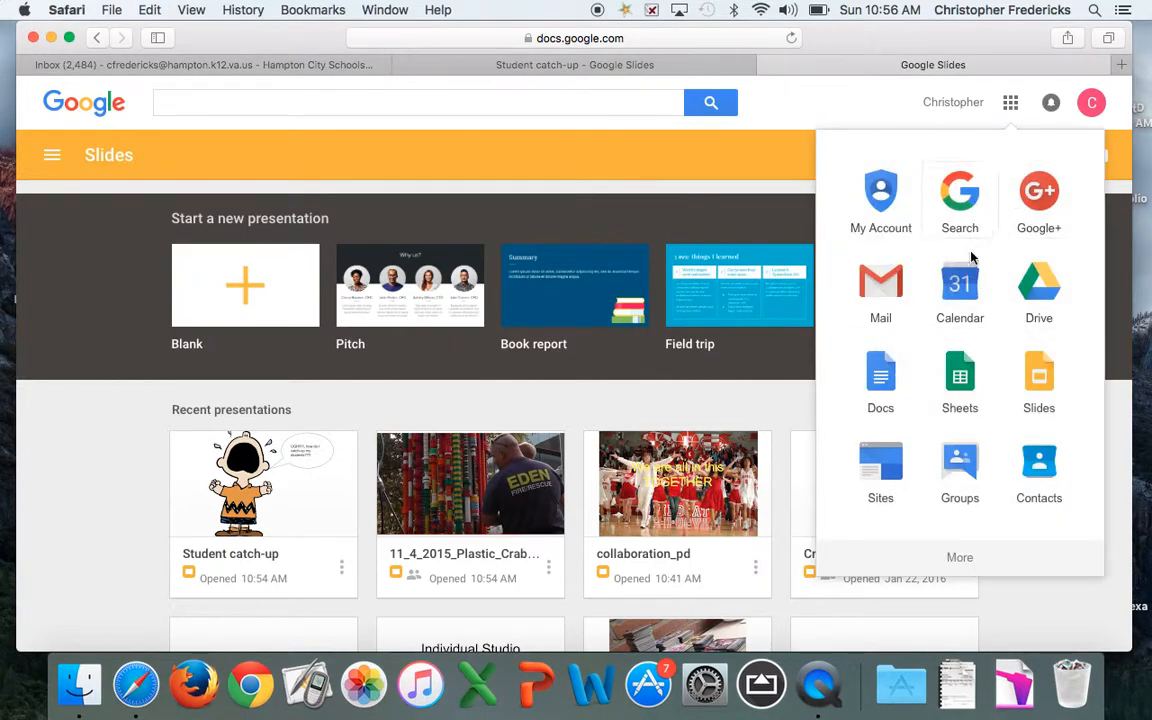
scroll(1016, 350, "down", 5)
scroll(1016, 350, "down", 2)
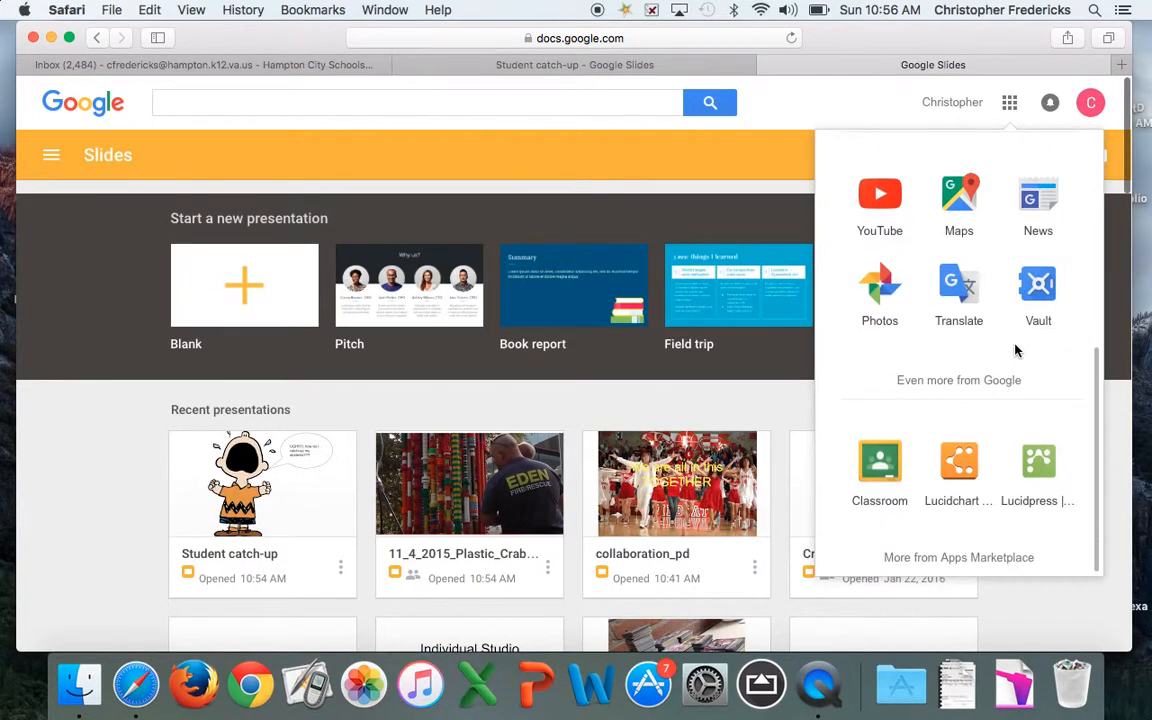
scroll(1013, 357, "up", 3)
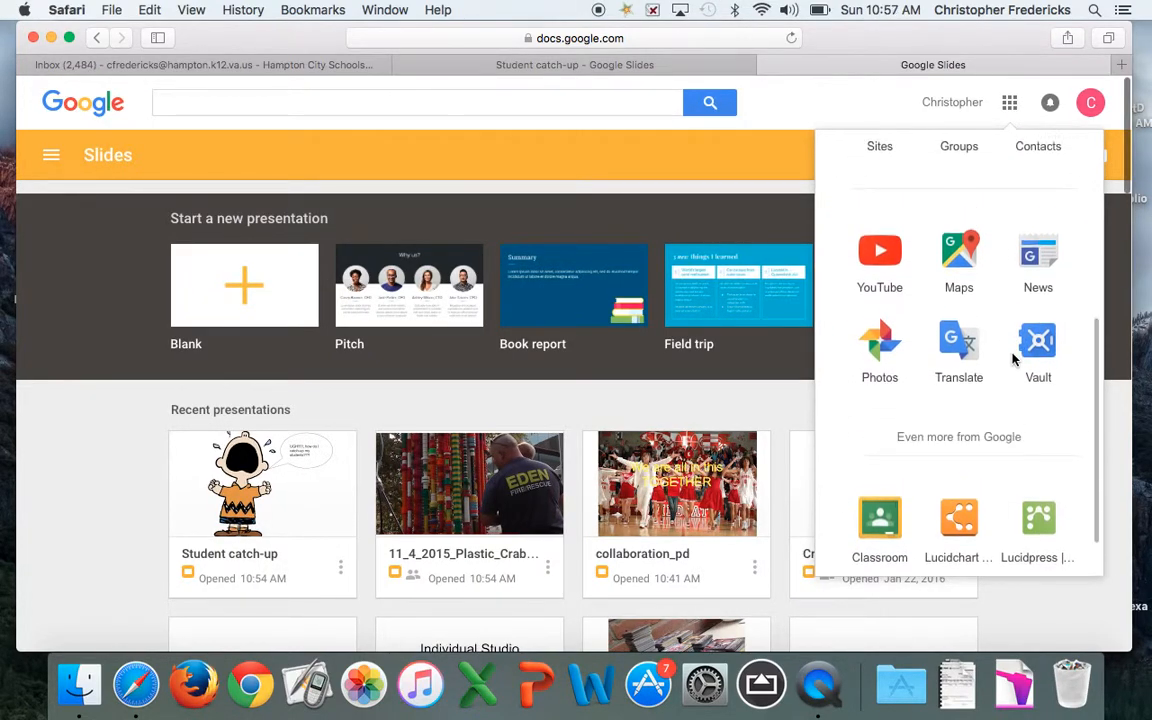
scroll(1014, 360, "up", 8)
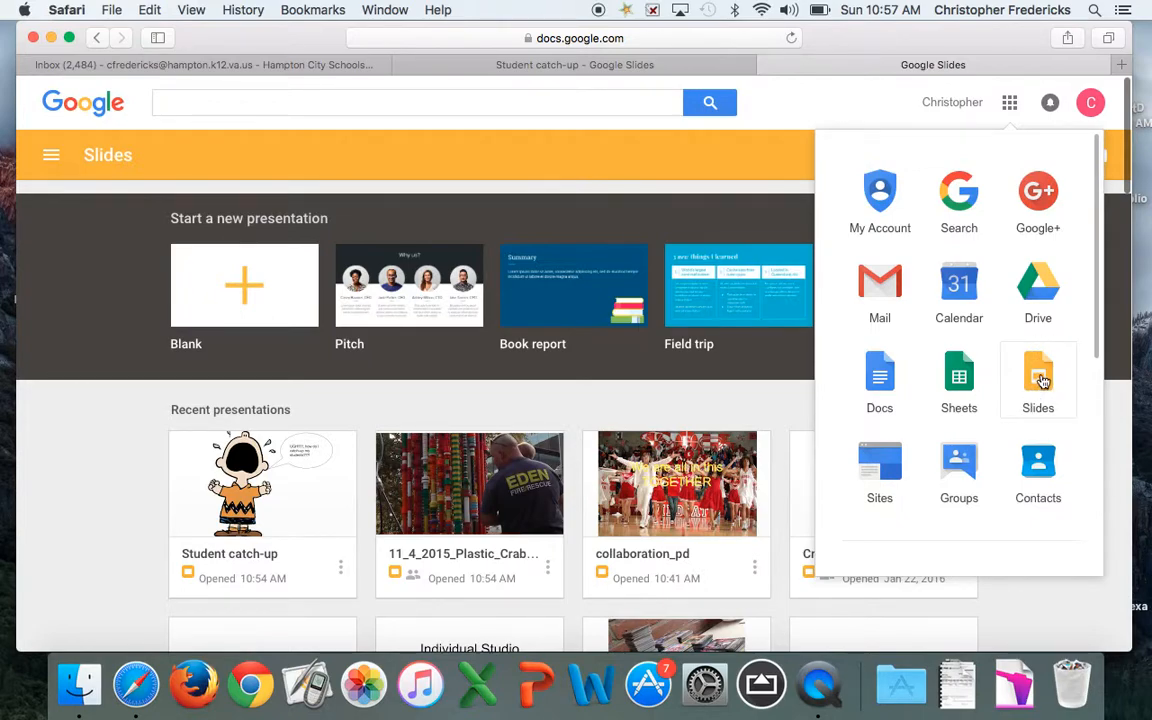
left_click(1043, 376)
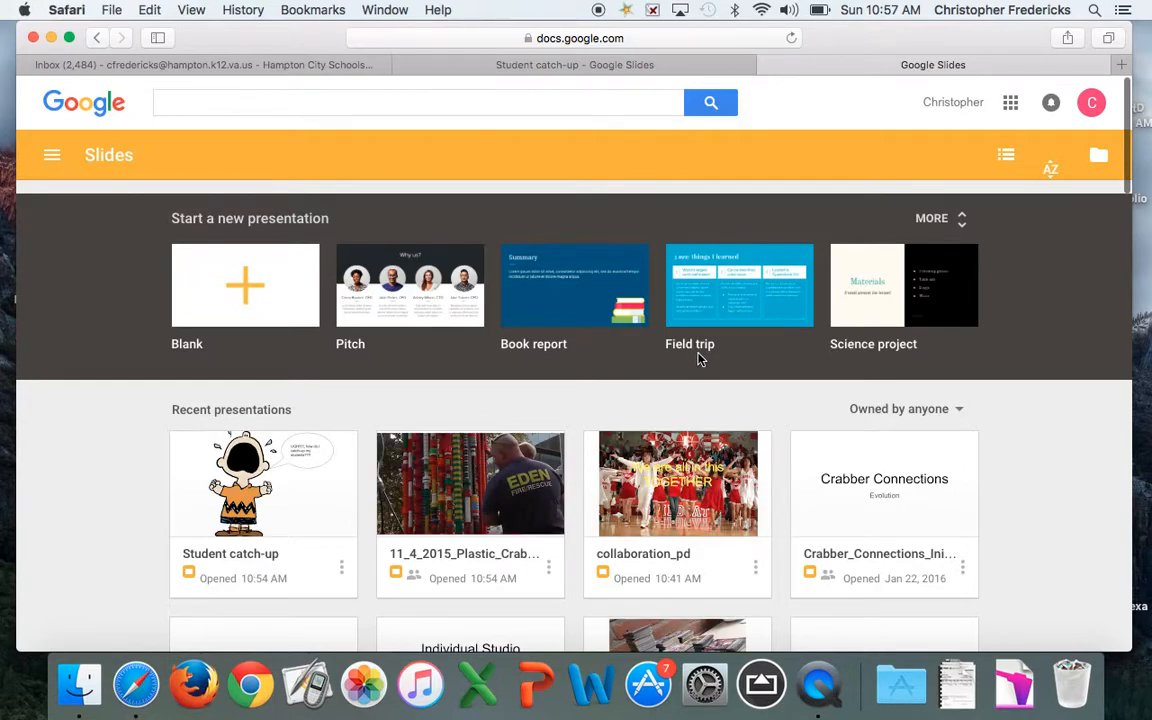
Scroll through the Google Slides home page to look over the available presentations
scroll(706, 490, "down", 1)
scroll(706, 490, "down", 15)
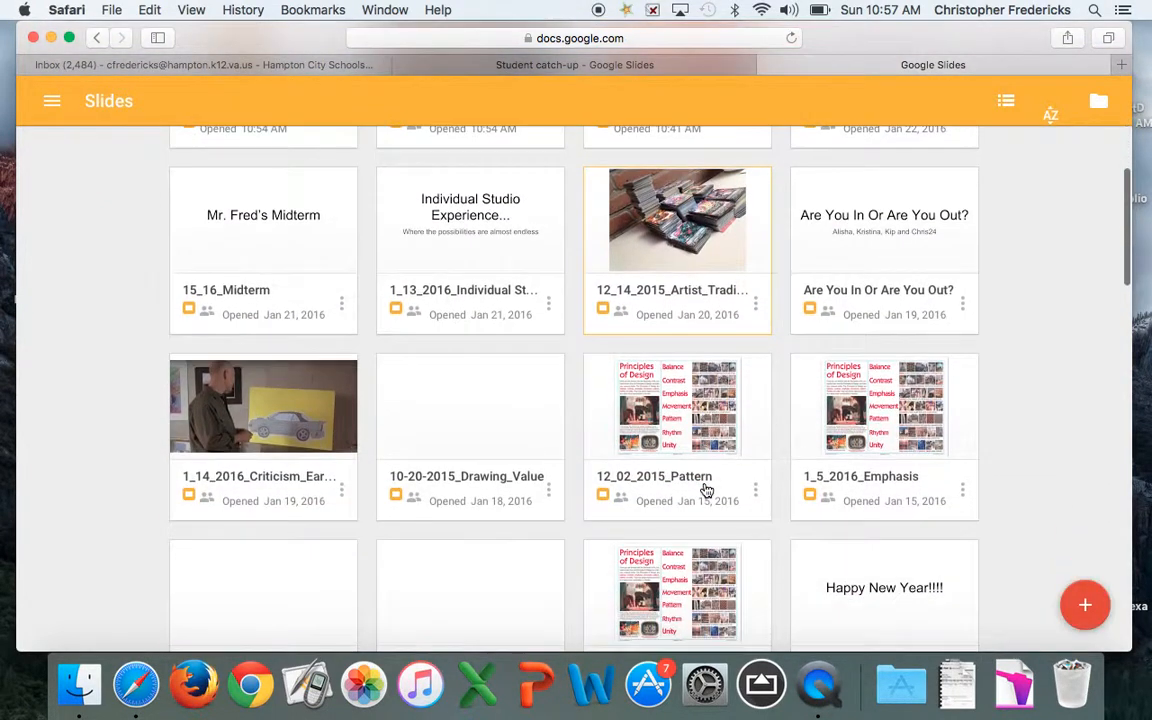
scroll(706, 490, "down", 9)
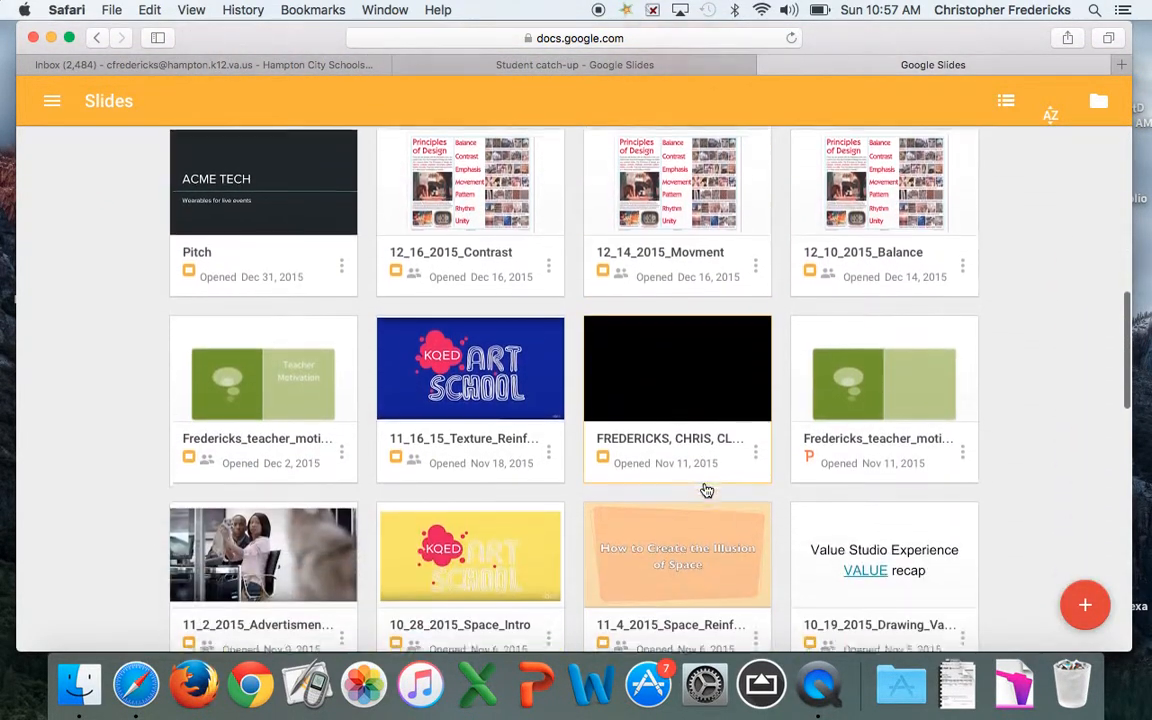
scroll(706, 490, "up", 15)
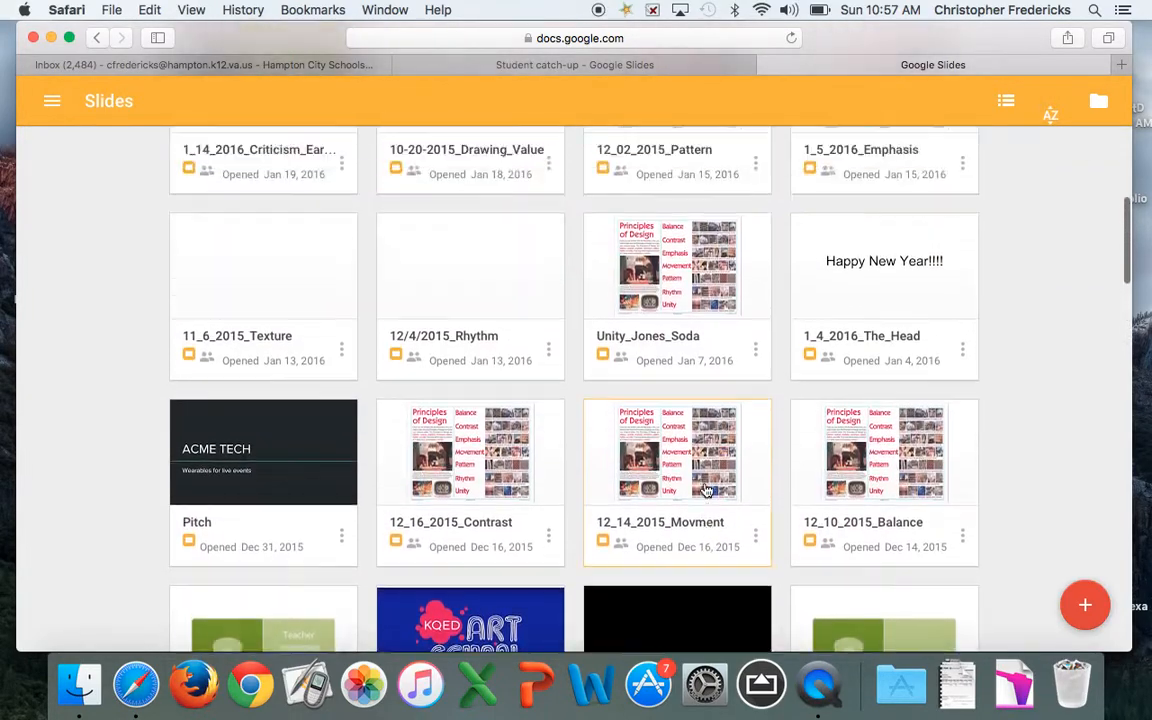
scroll(706, 490, "up", 10)
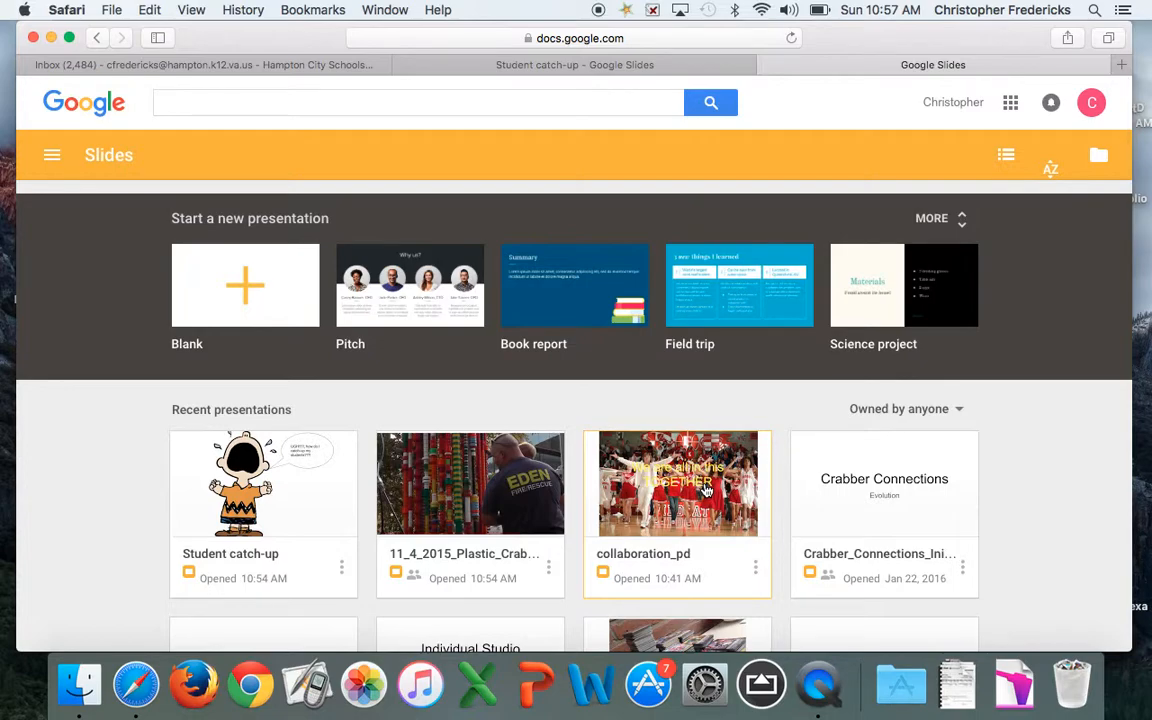
scroll(609, 446, "down", 4)
scroll(400, 395, "down", 2)
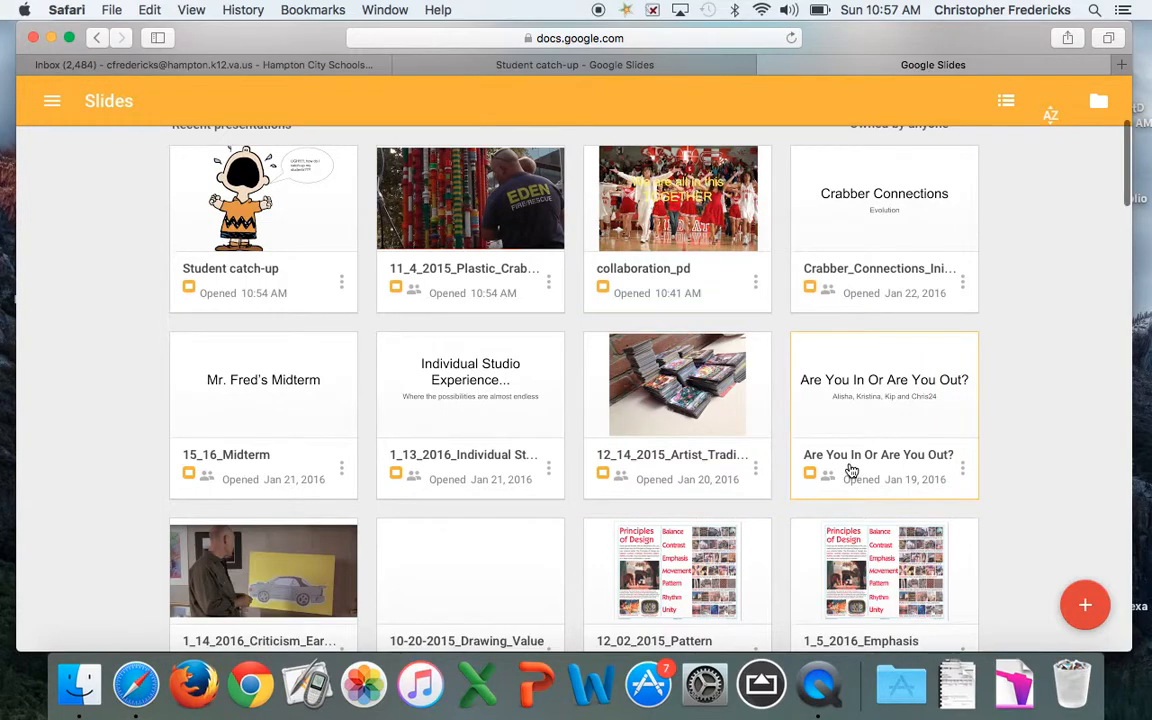
scroll(851, 475, "up", 2)
scroll(851, 470, "up", 3)
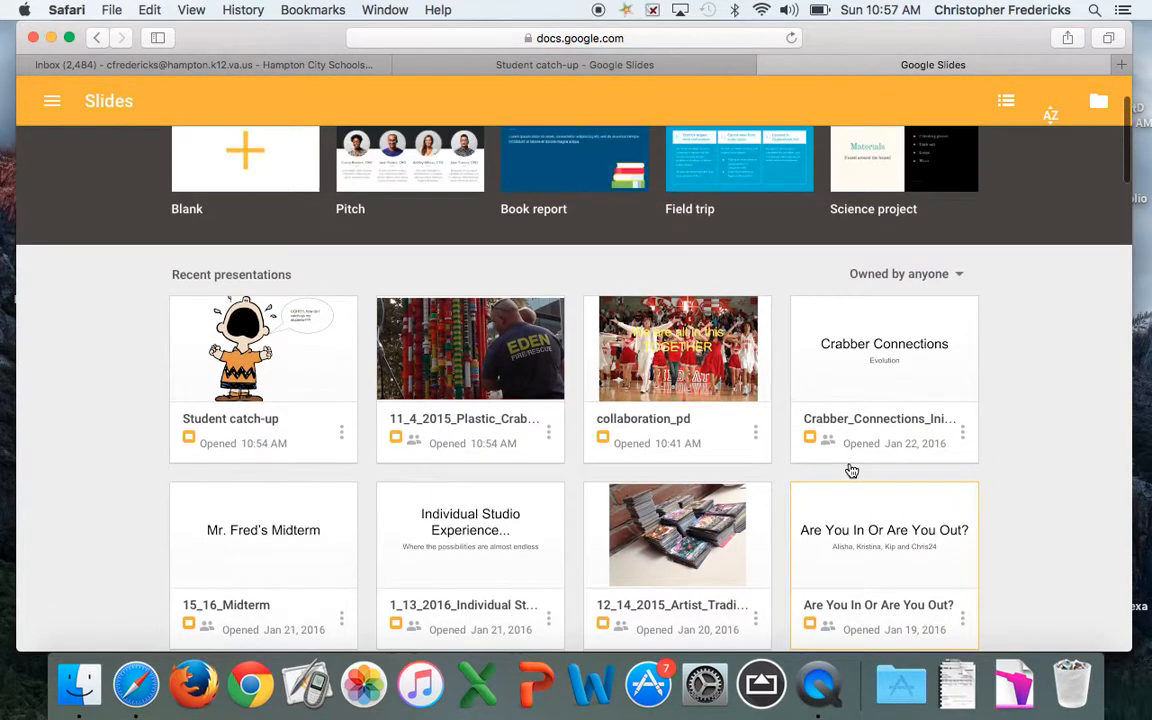
scroll(851, 470, "up", 1)
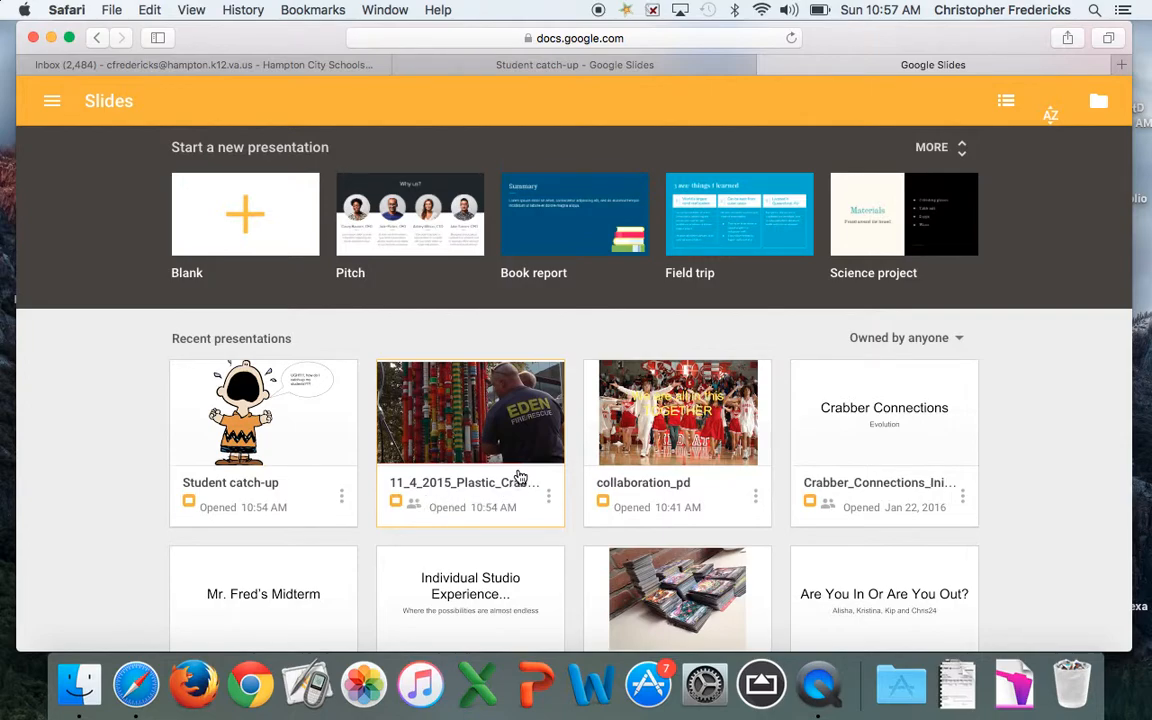
scroll(527, 437, "up", 2)
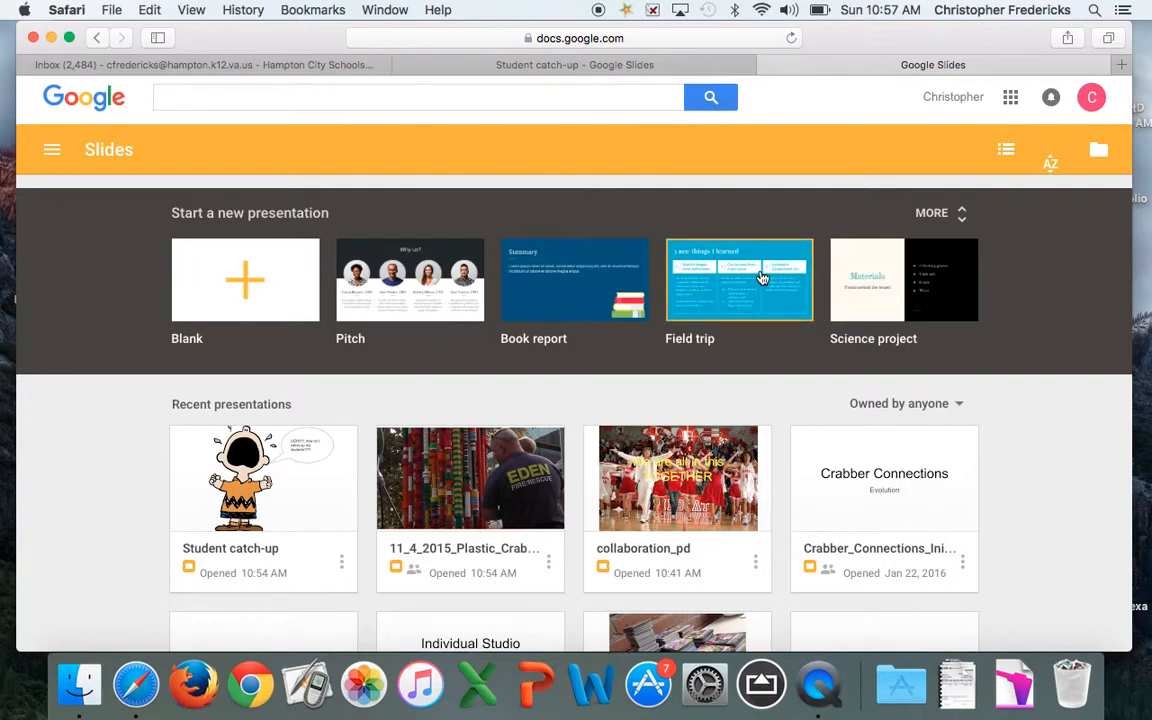
Glance at the template gallery, then open the 11_4_2015_Plastic_Crab_Procedures presentation
left_click(963, 218)
scroll(858, 360, "down", 5)
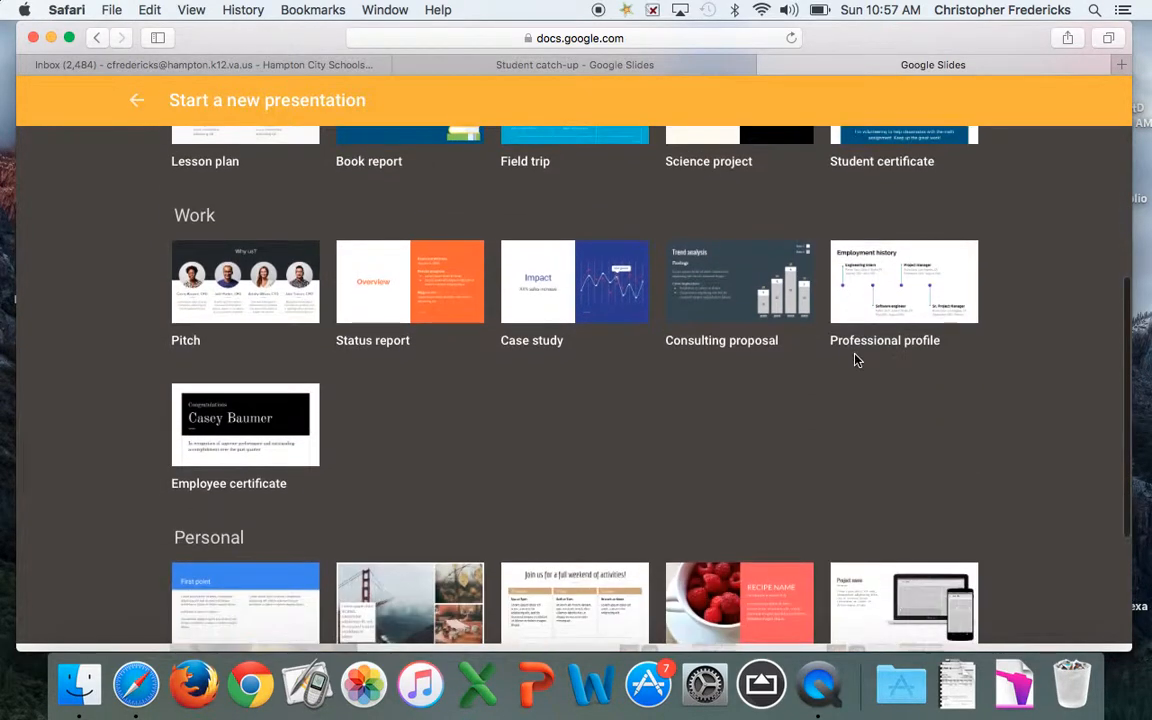
scroll(855, 360, "down", 3)
scroll(855, 360, "up", 5)
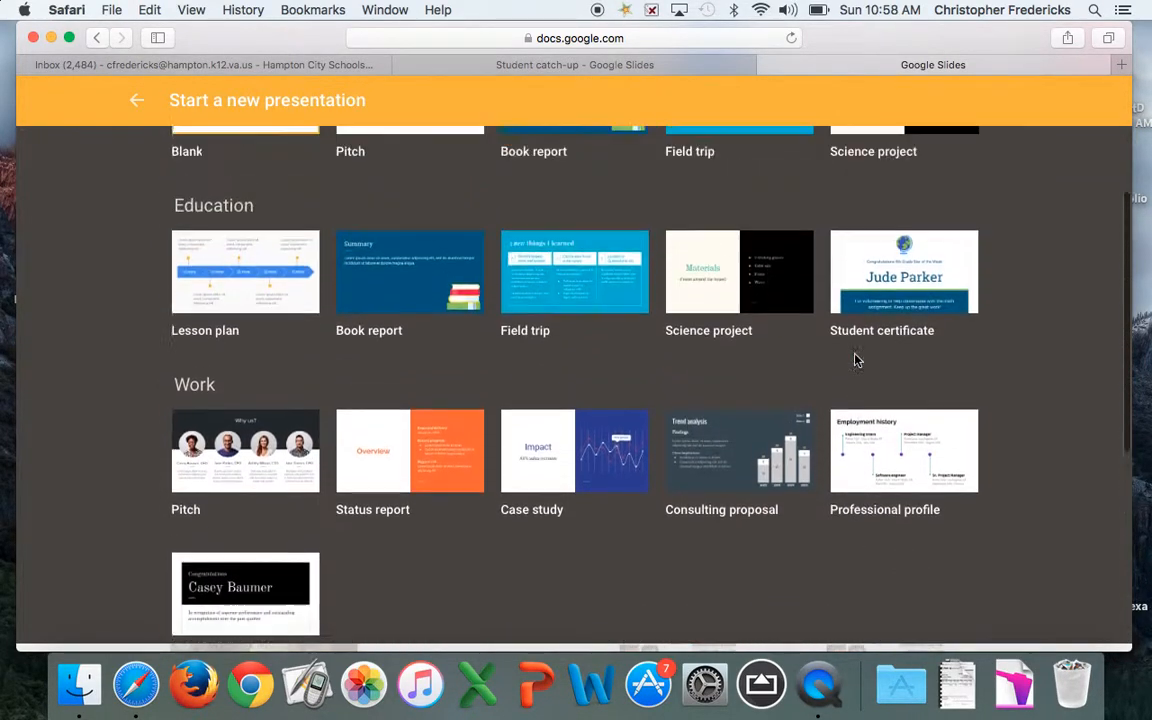
scroll(855, 360, "up", 3)
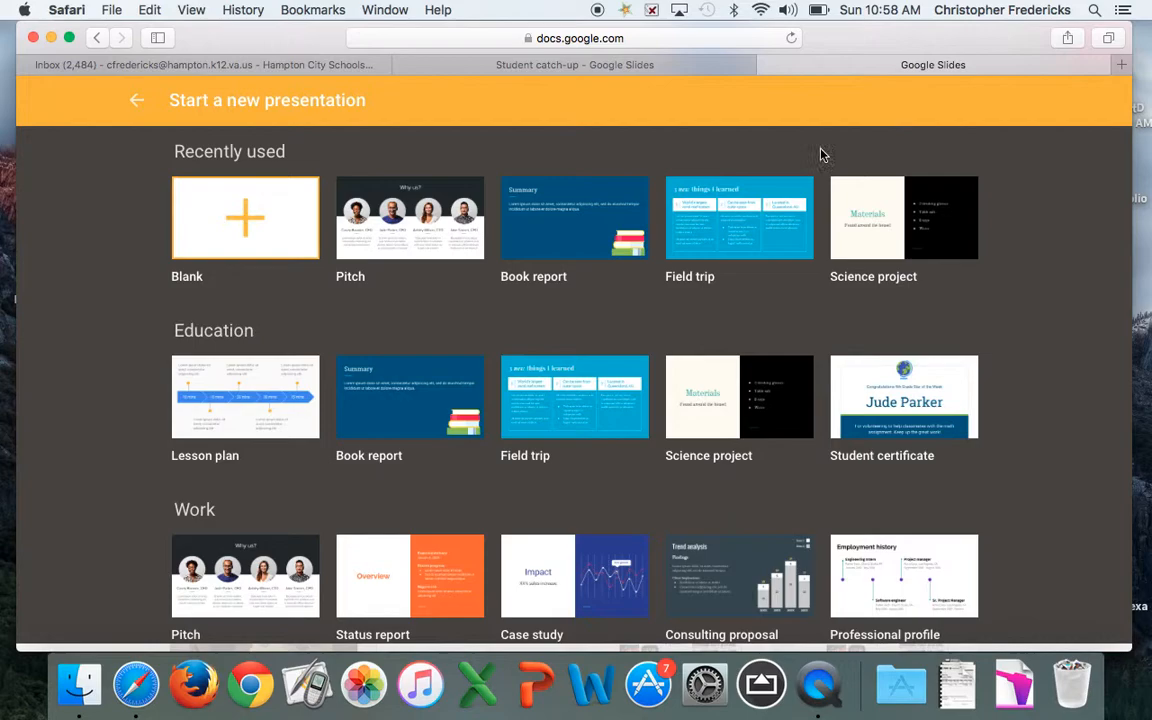
left_click(136, 100)
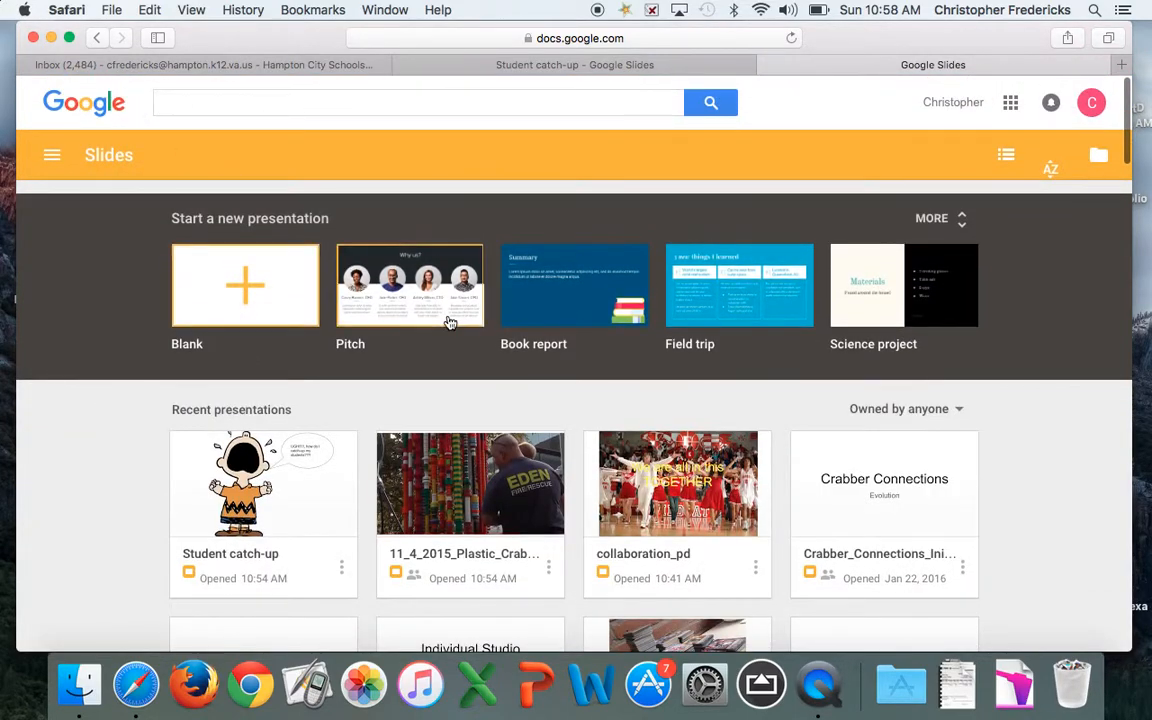
left_click(481, 455)
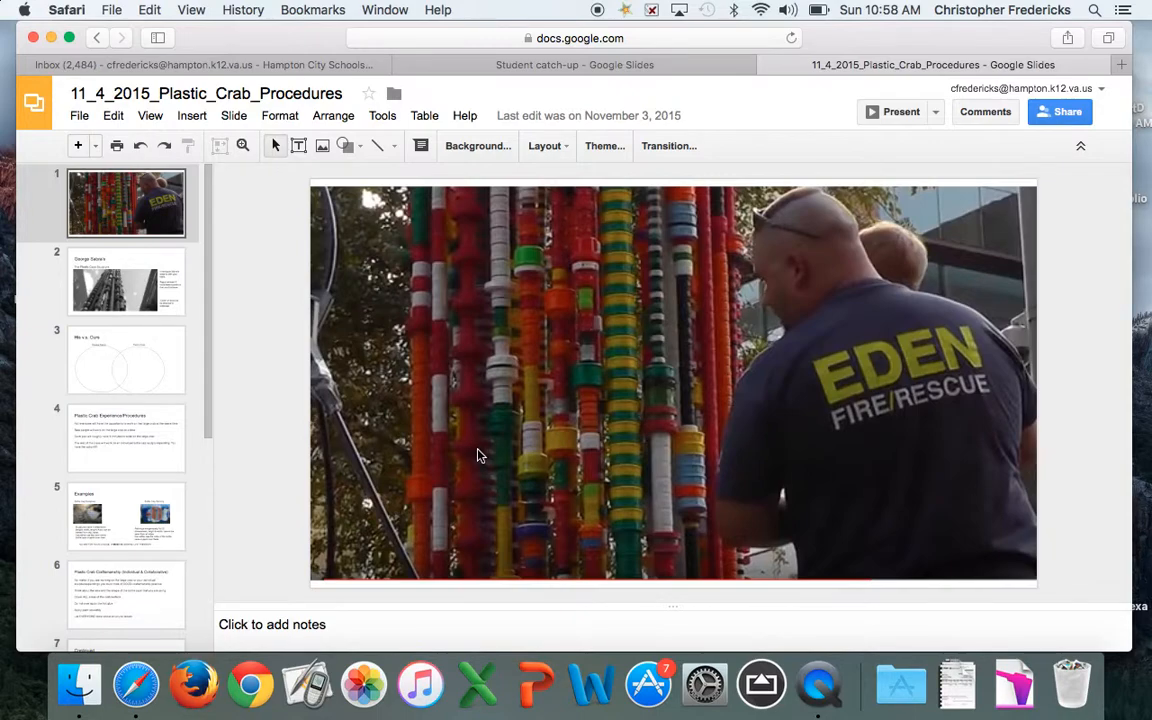
Add a new blank slide 2 right after the title photo slide
left_click(80, 147)
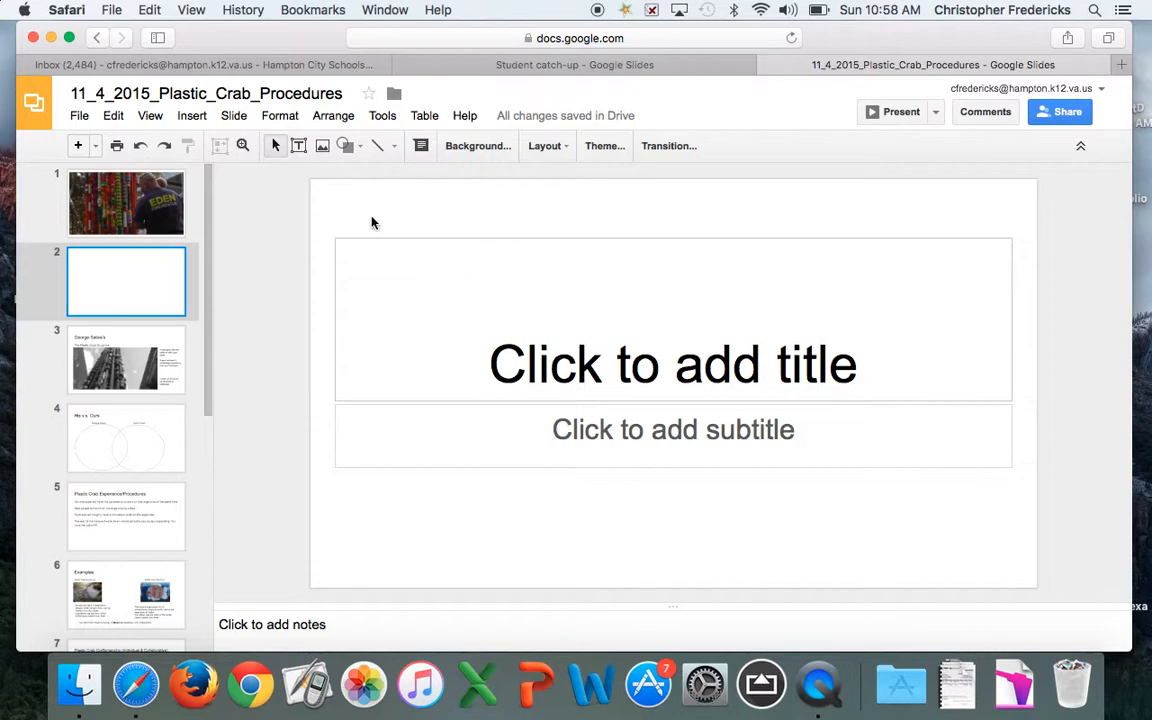
left_click(201, 118)
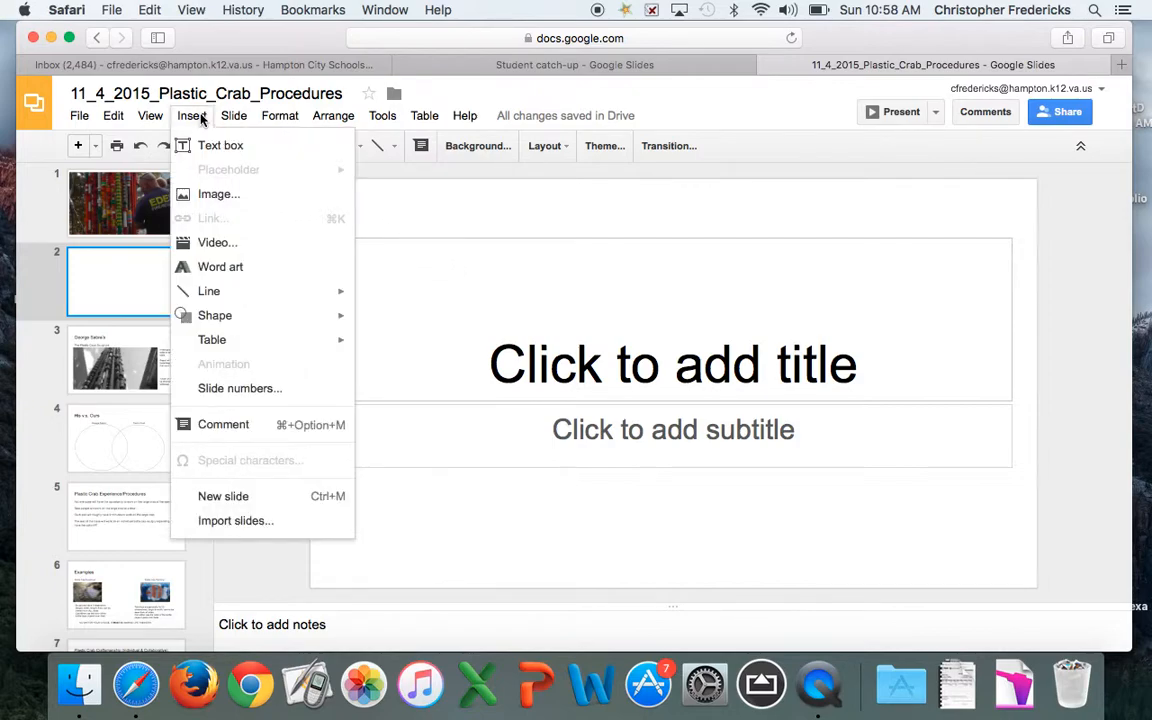
Upload the desktop screenshot of the Polynesian Voyaging Society website onto slide 2
left_click(207, 197)
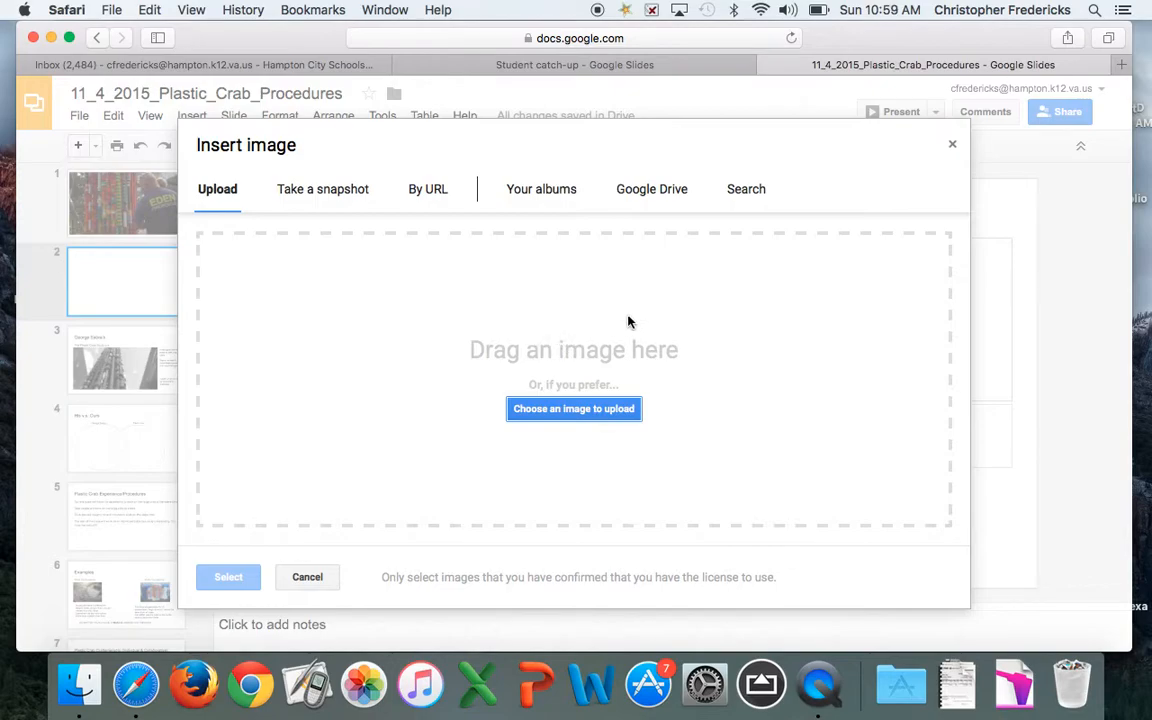
left_click_drag(955, 48, 836, 48)
left_click_drag(1076, 88, 565, 382)
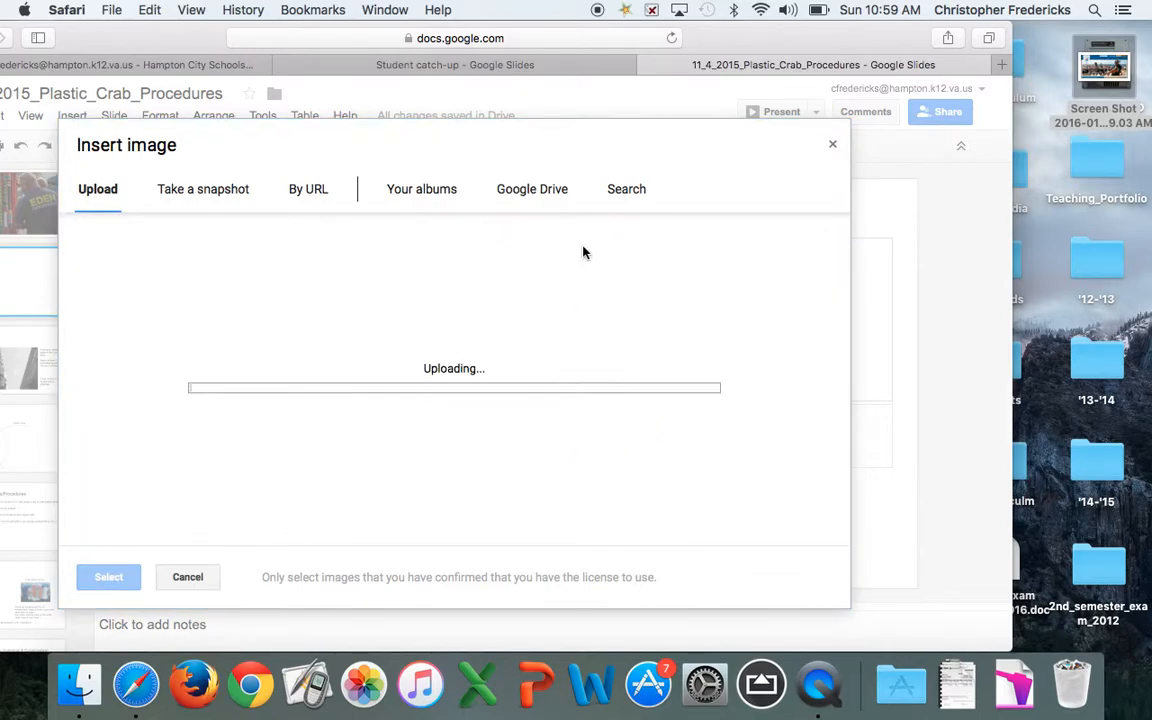
left_click_drag(720, 46, 855, 40)
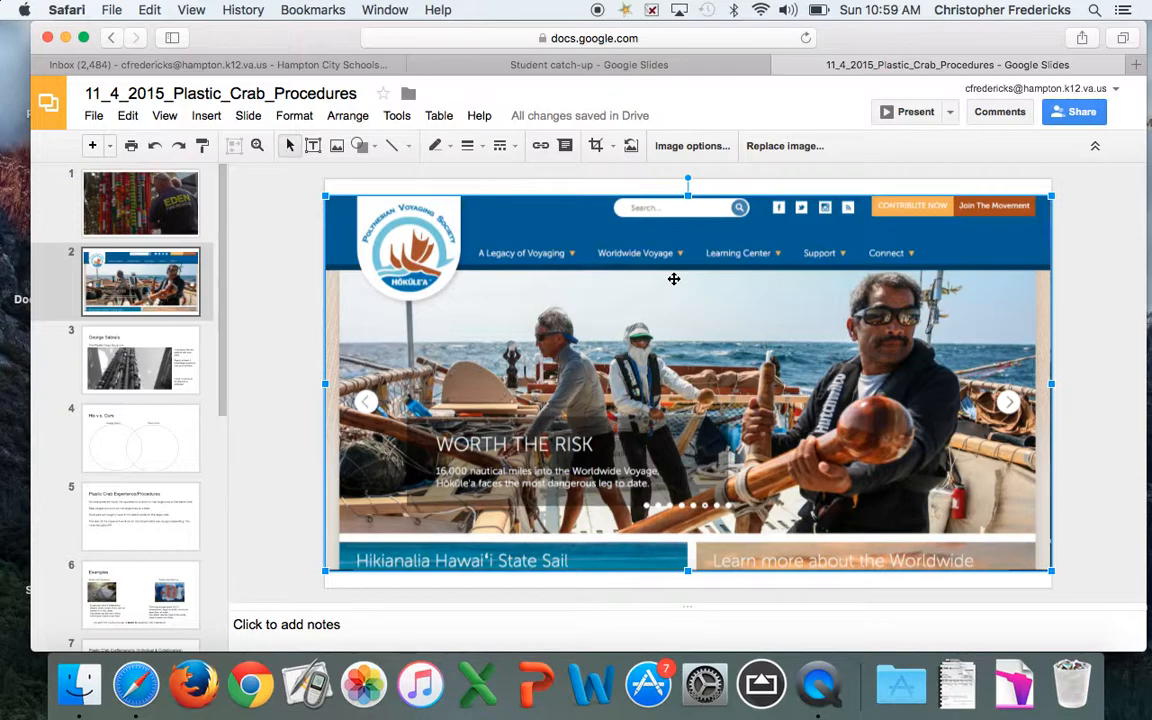
Delete the website screenshot and the blank second slide, returning to the title photo slide
key("Delete")
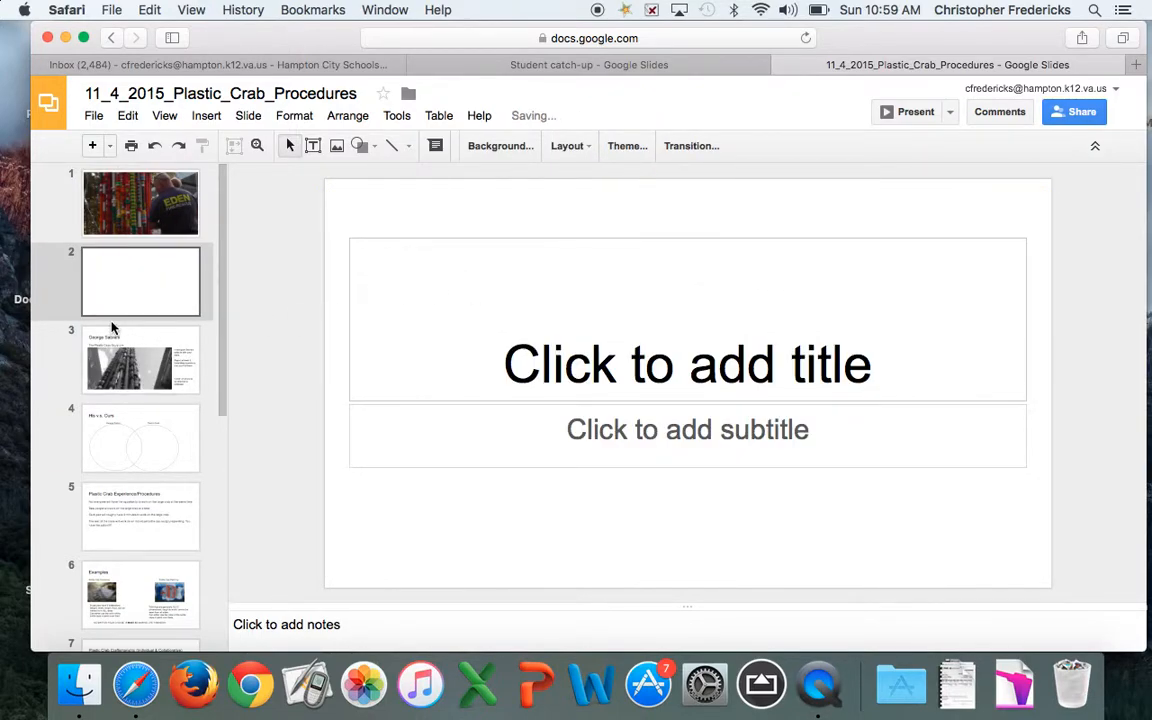
left_click(100, 256)
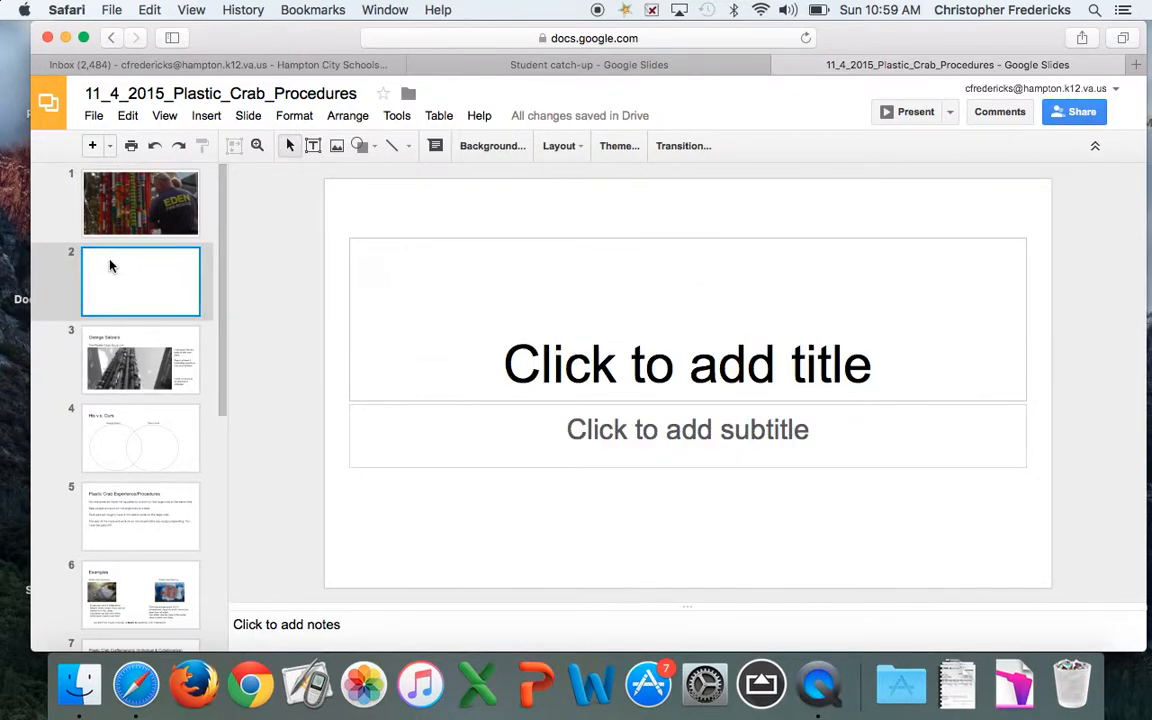
key("Delete")
left_click(182, 224)
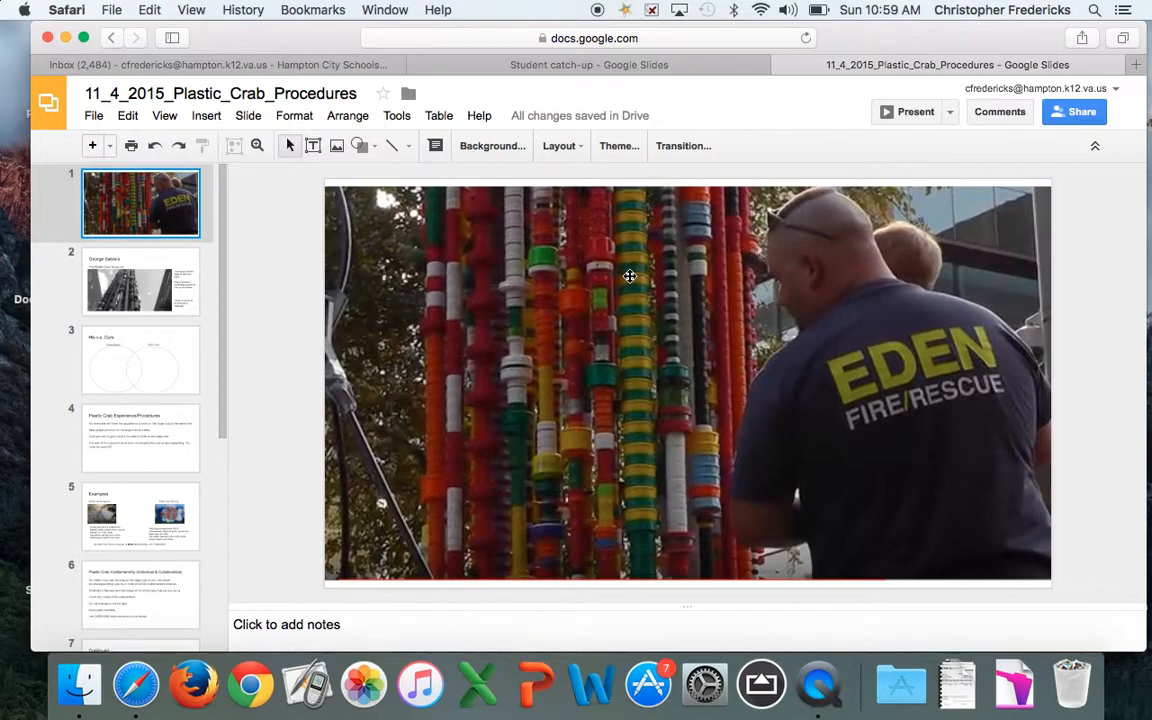
scroll(592, 315, "down", 1)
scroll(592, 315, "up", 1)
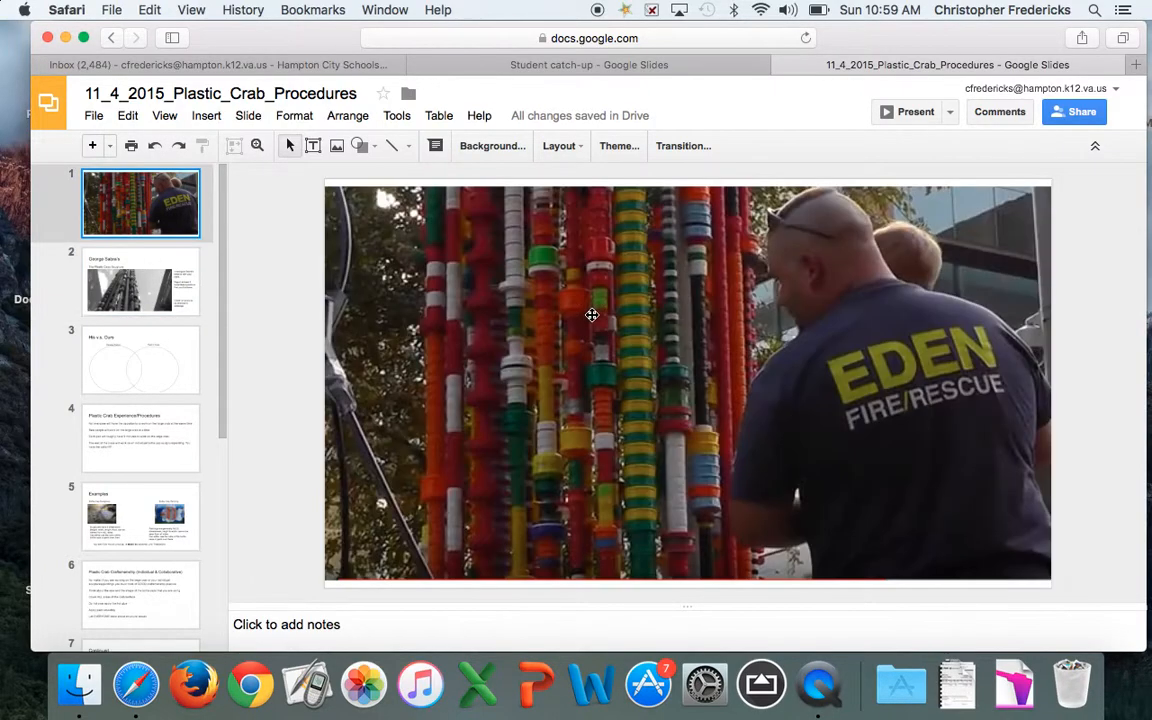
Select the title slide's sculpture photo, leave crop mode, and bring up the Insert menu
left_click(206, 116)
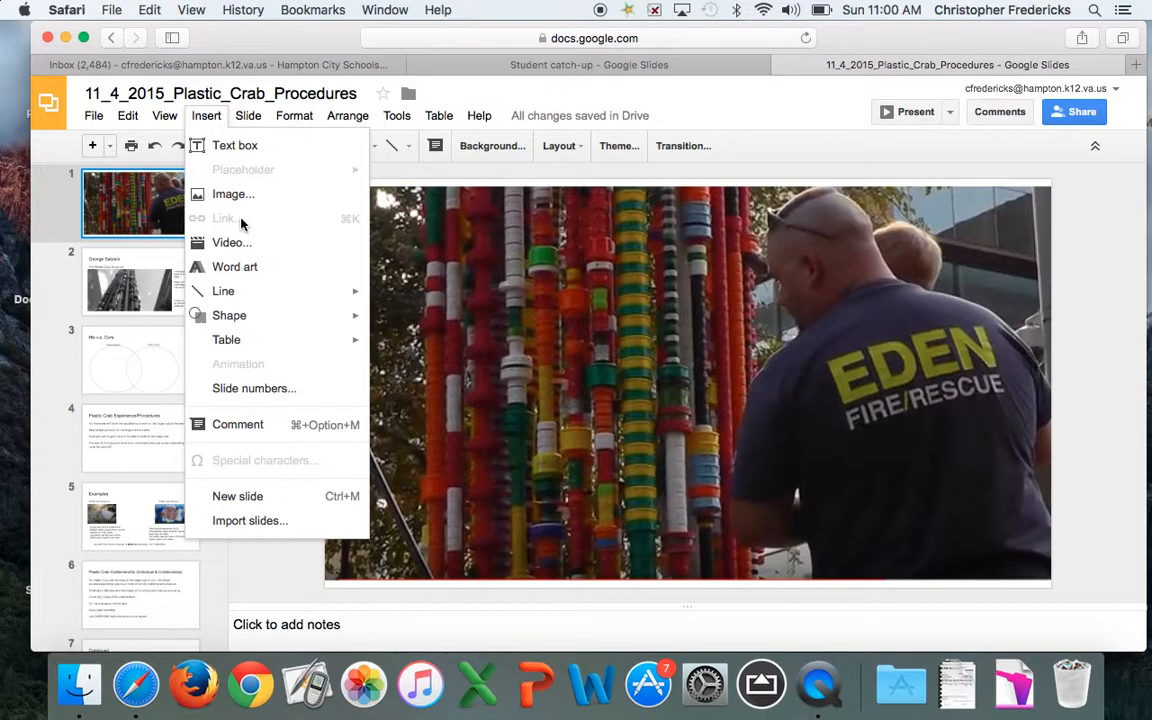
left_click(533, 264)
double_click(533, 264)
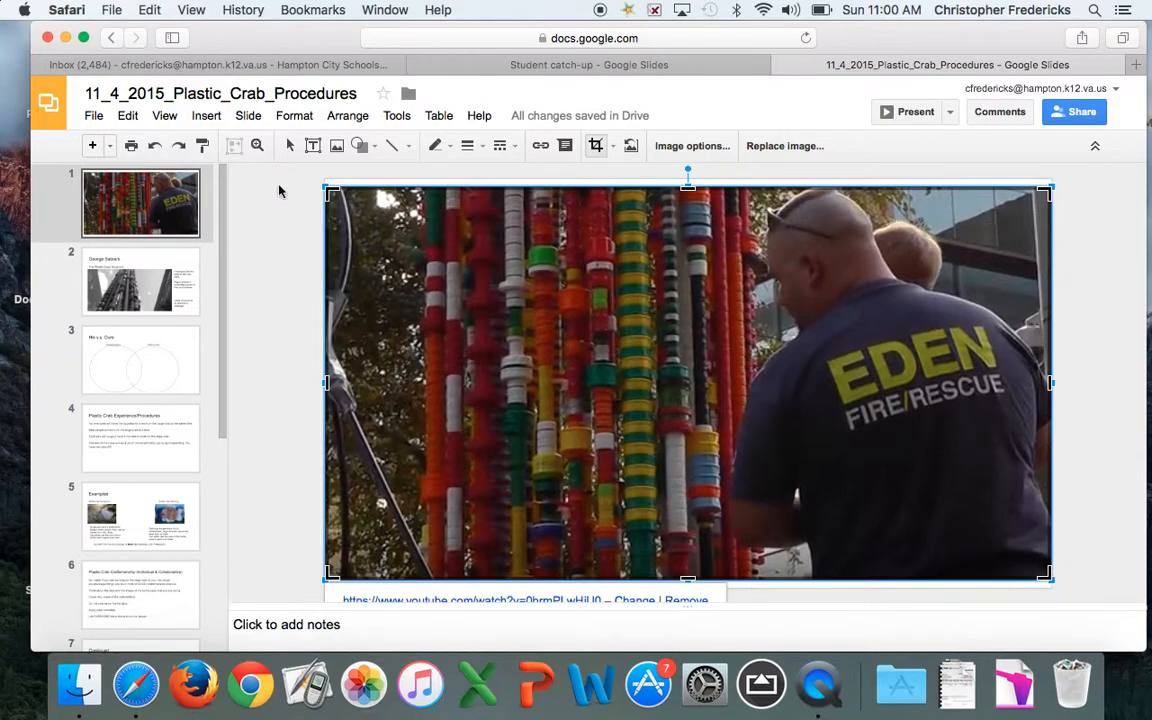
left_click(243, 192)
left_click(203, 116)
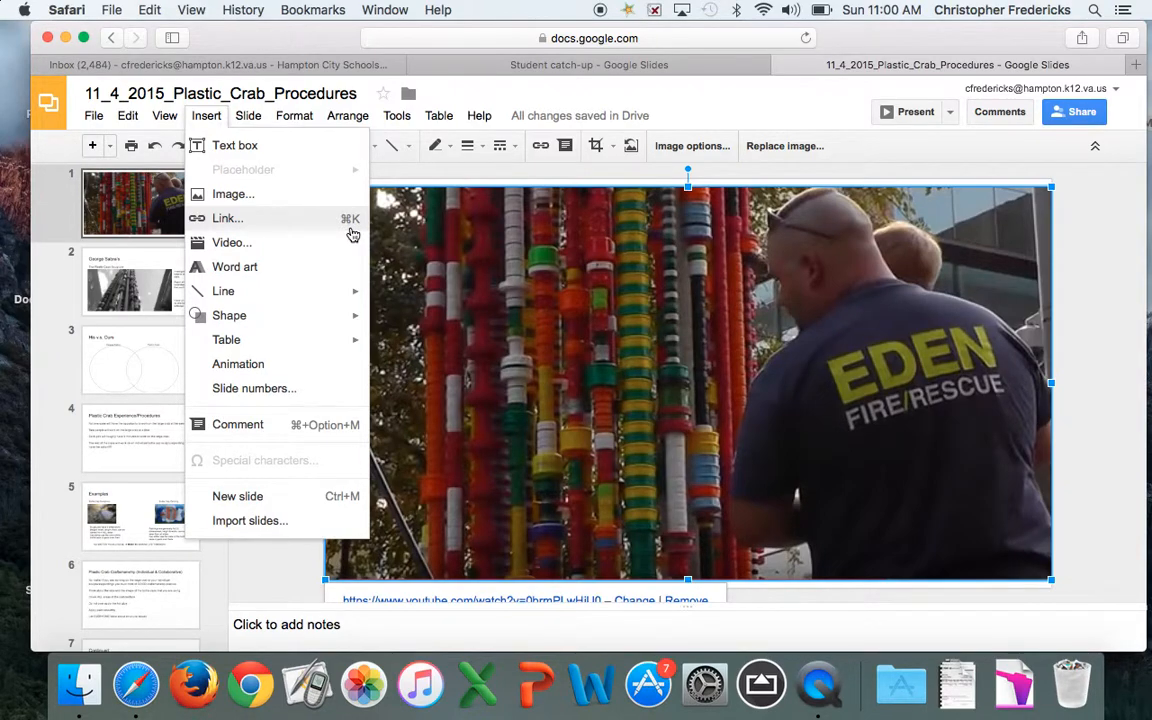
Apply the YouTube video URL as the title photo's link and reselect the photo to check it
left_click(290, 218)
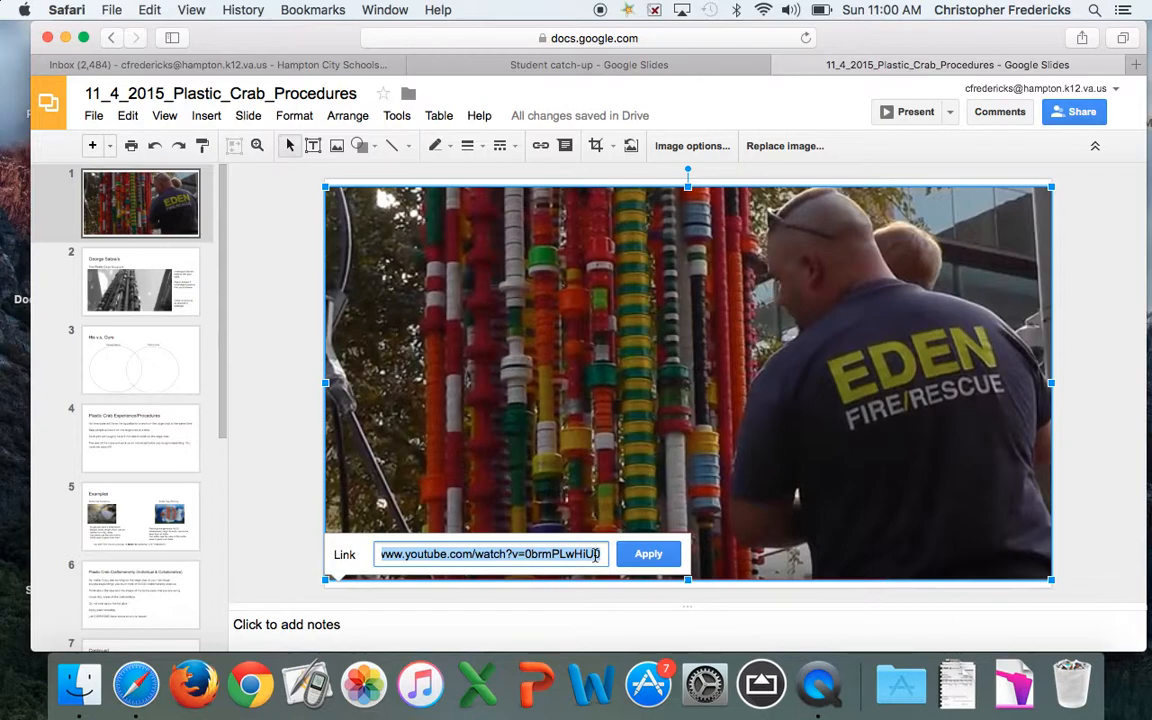
left_click(658, 37)
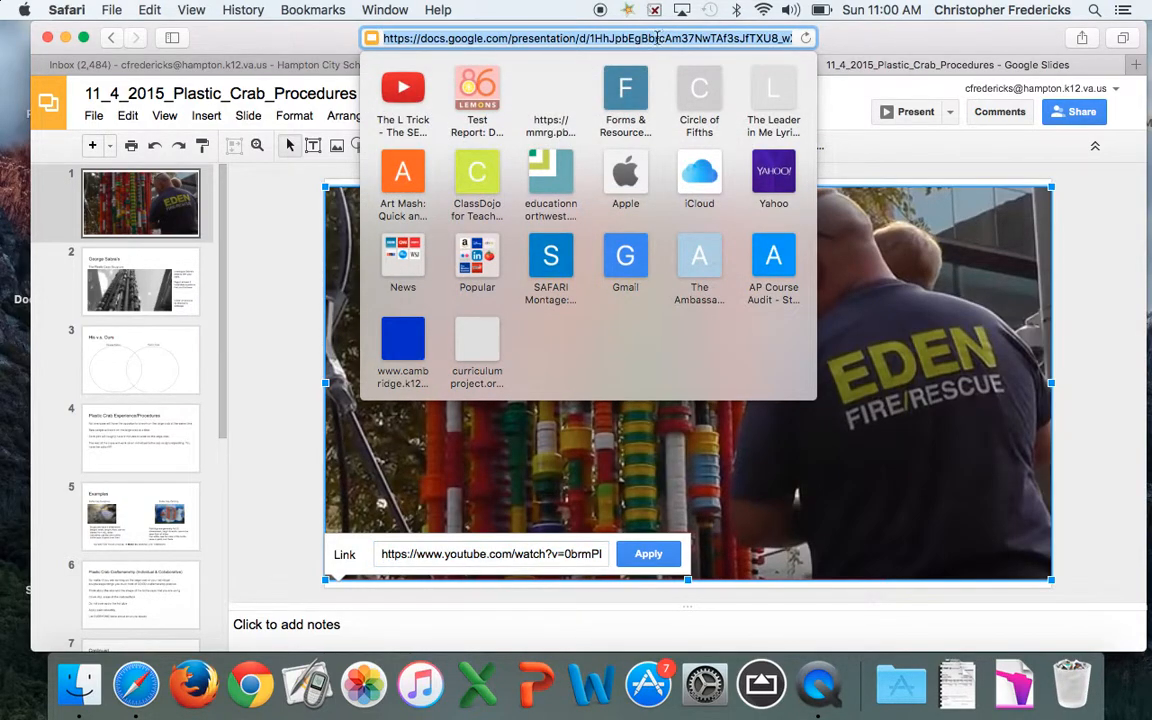
left_click(517, 555)
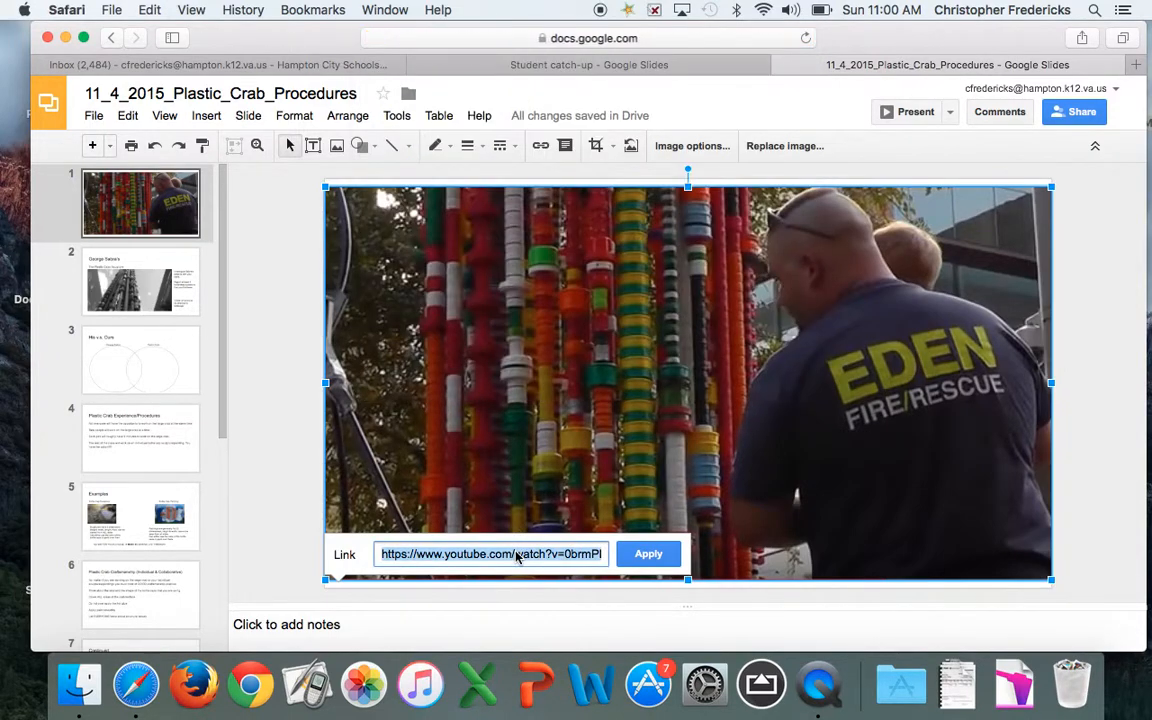
left_click(655, 553)
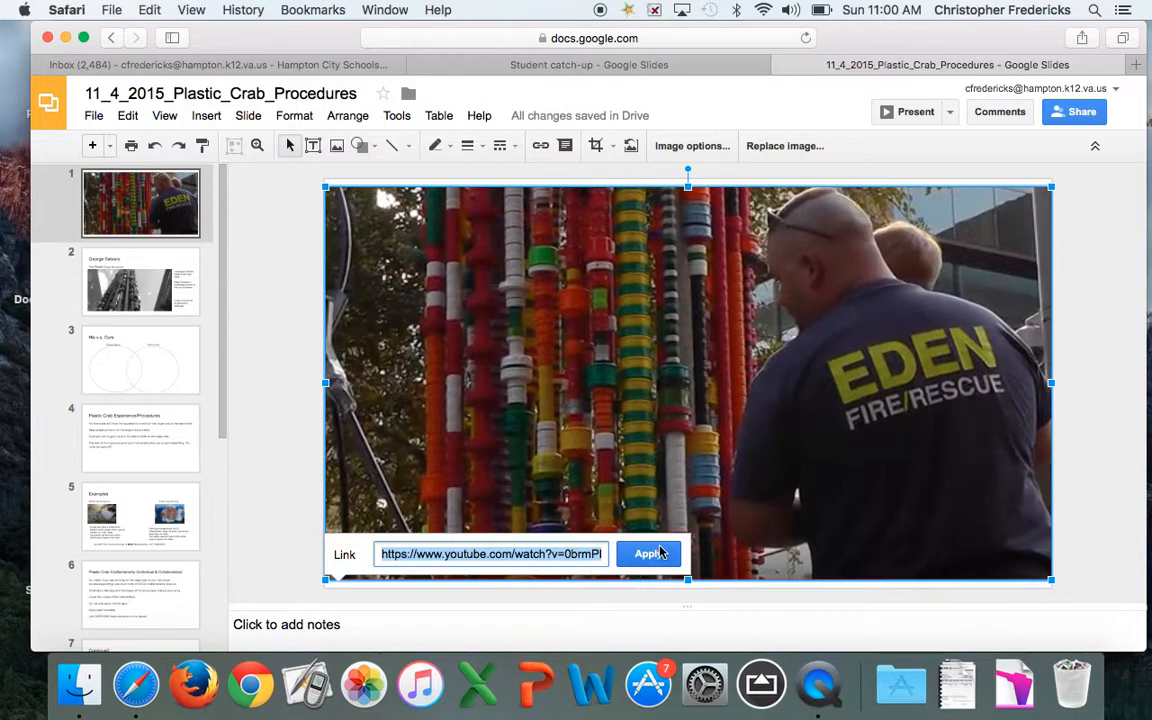
left_click(1108, 371)
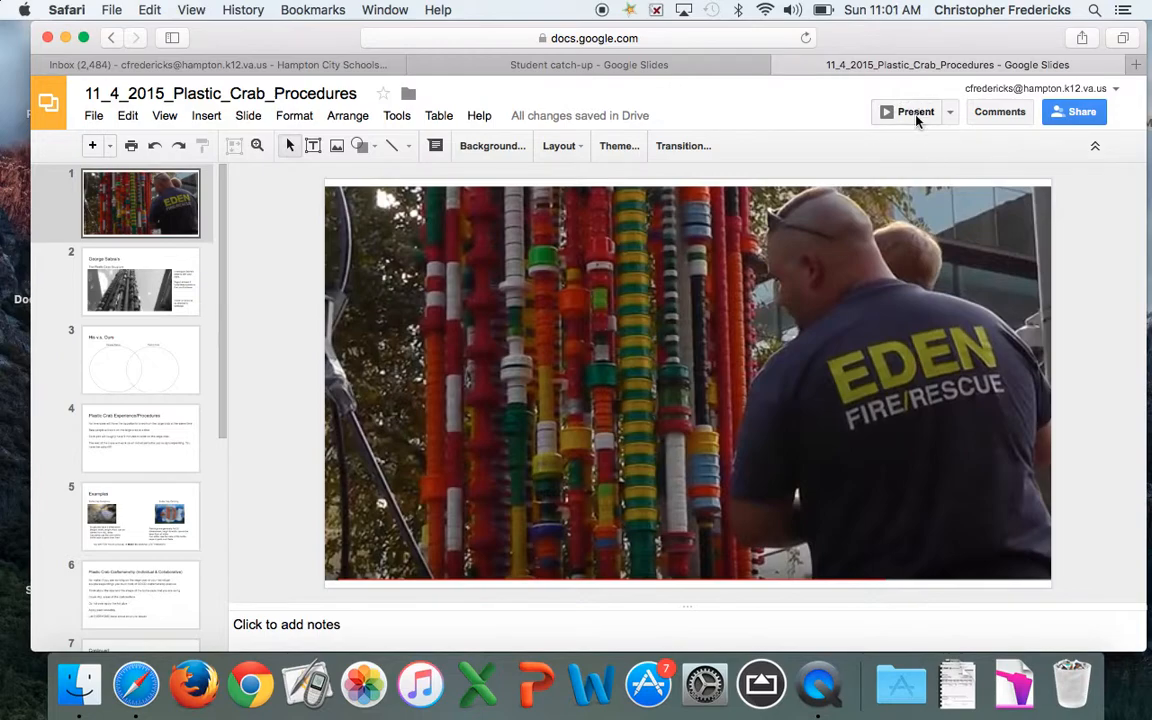
left_click(884, 297)
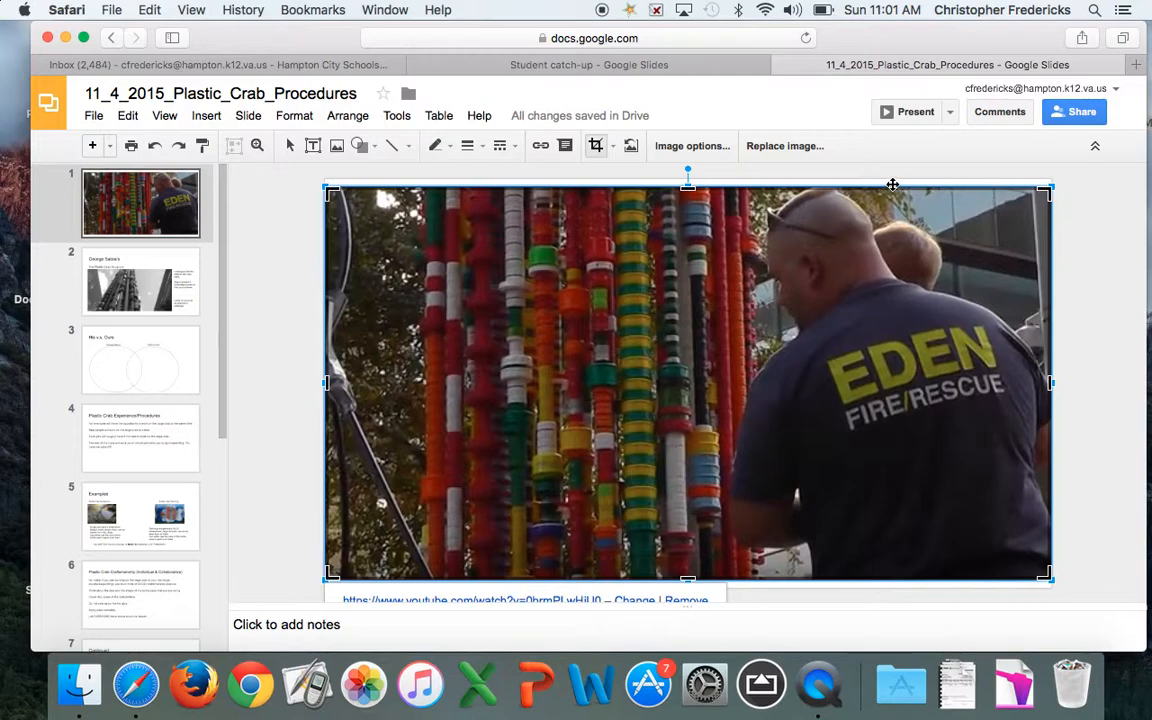
left_click(914, 112)
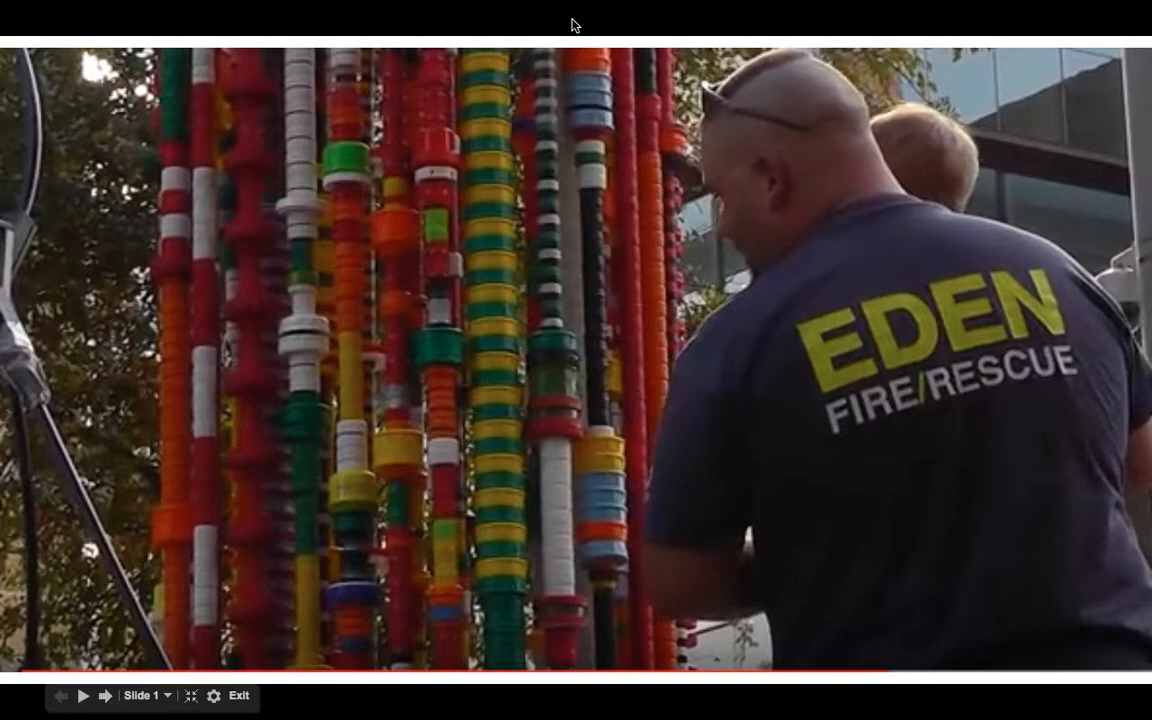
left_click(568, 262)
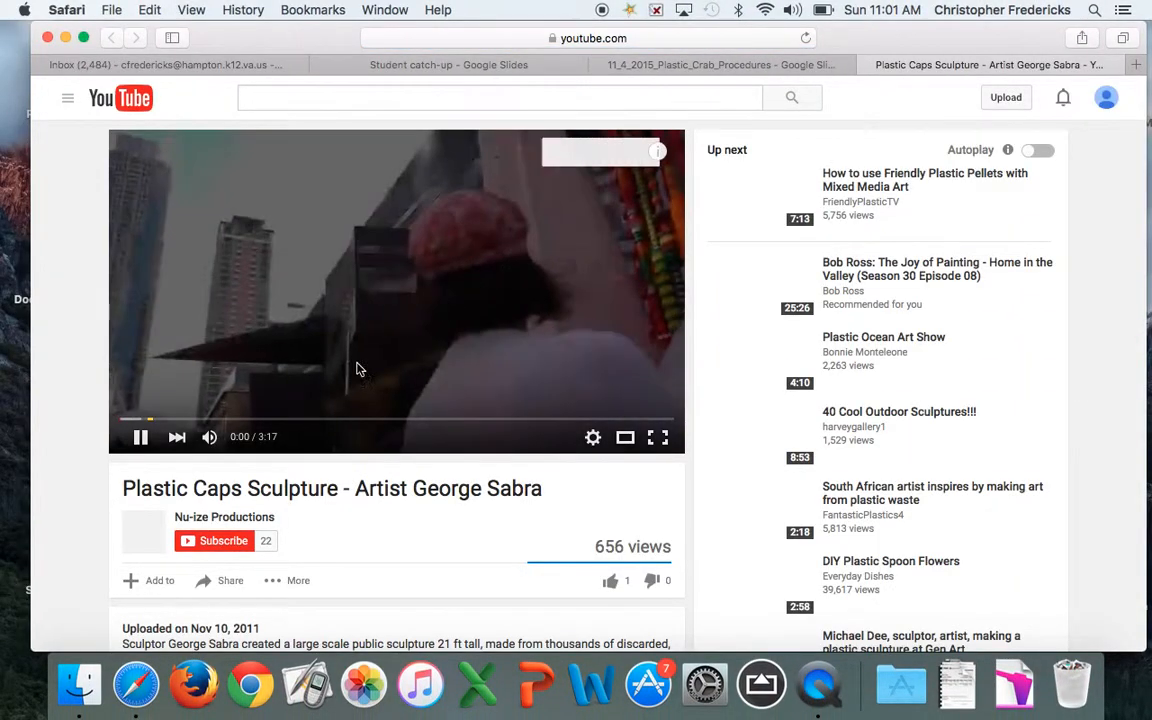
left_click(141, 437)
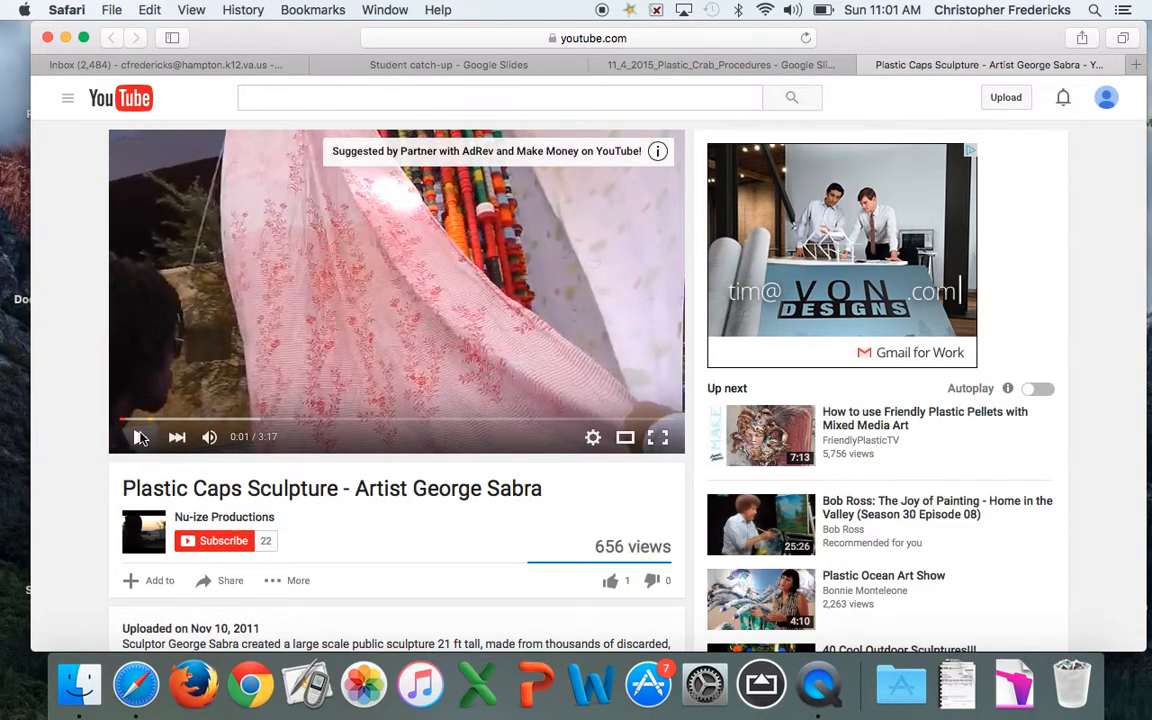
left_click(867, 65)
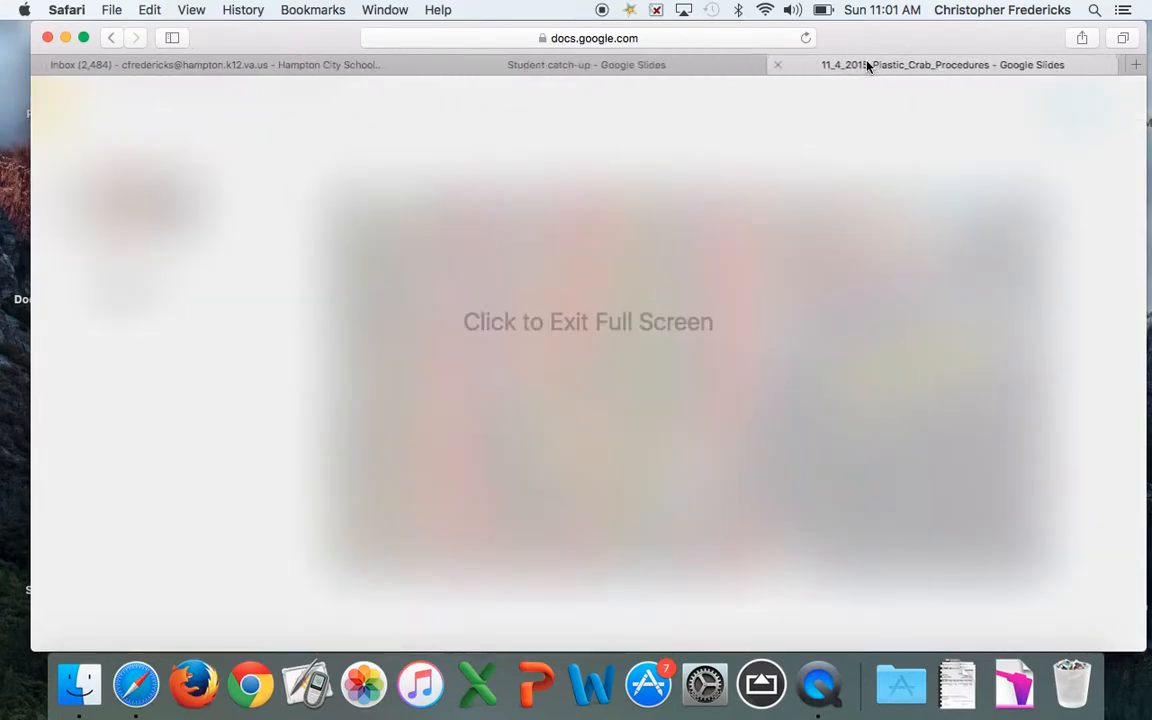
left_click(686, 320)
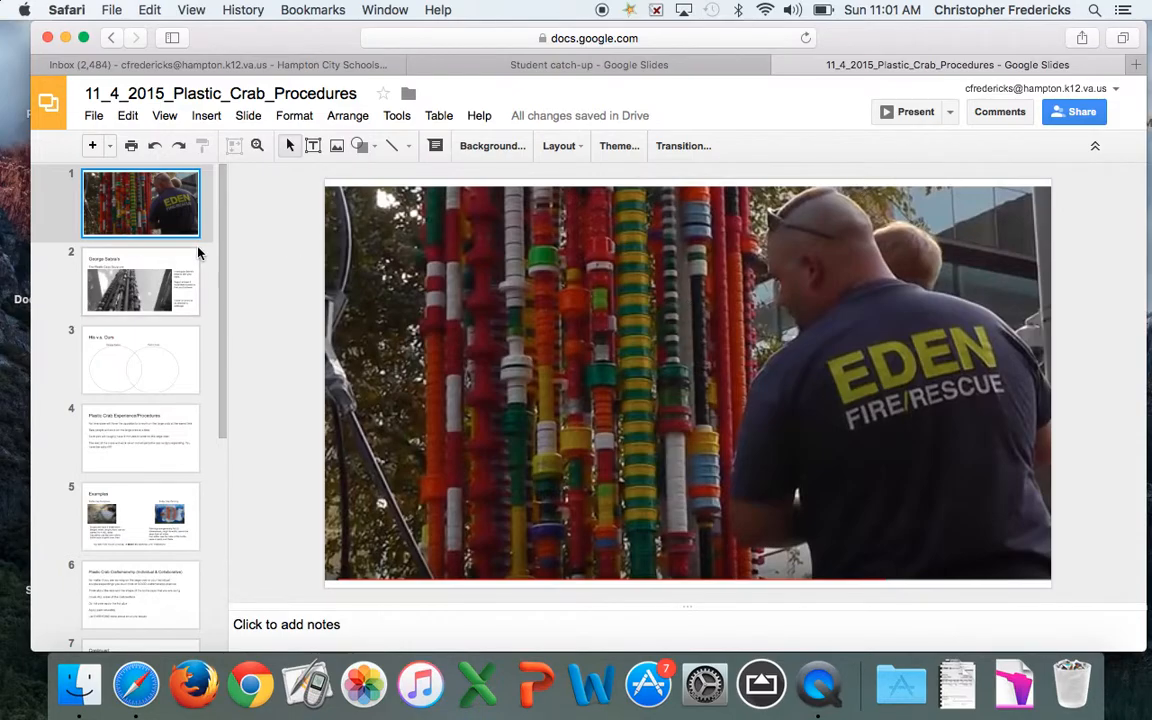
left_click(155, 270)
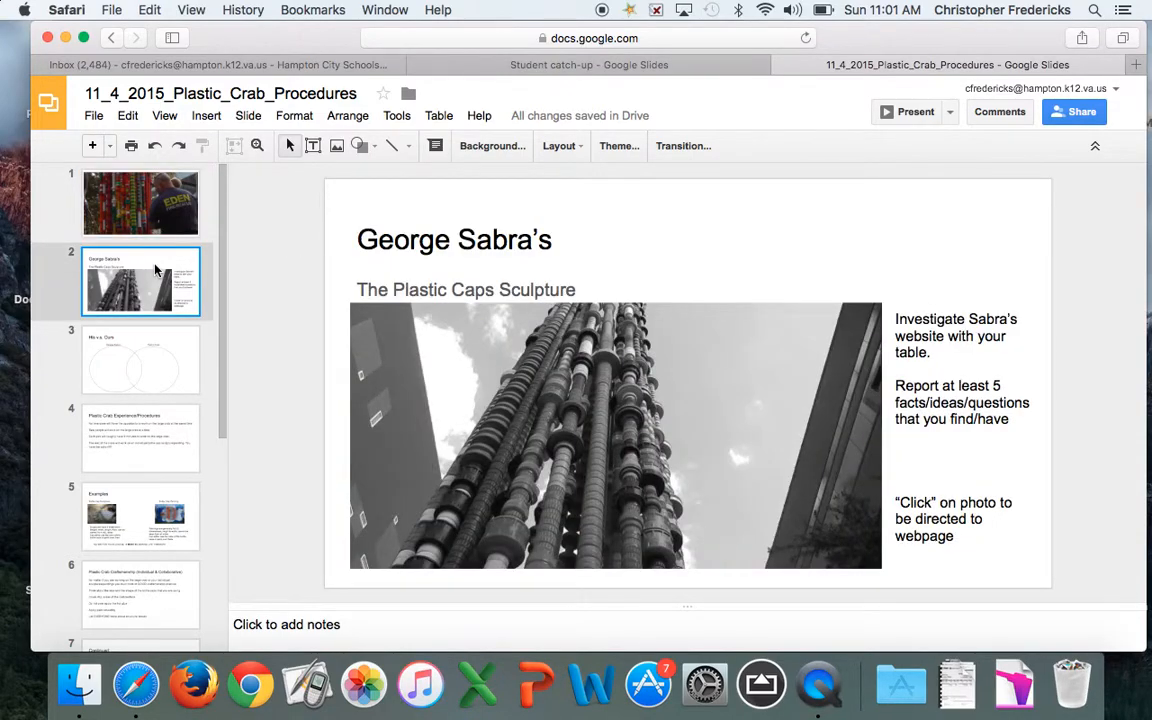
left_click(140, 203)
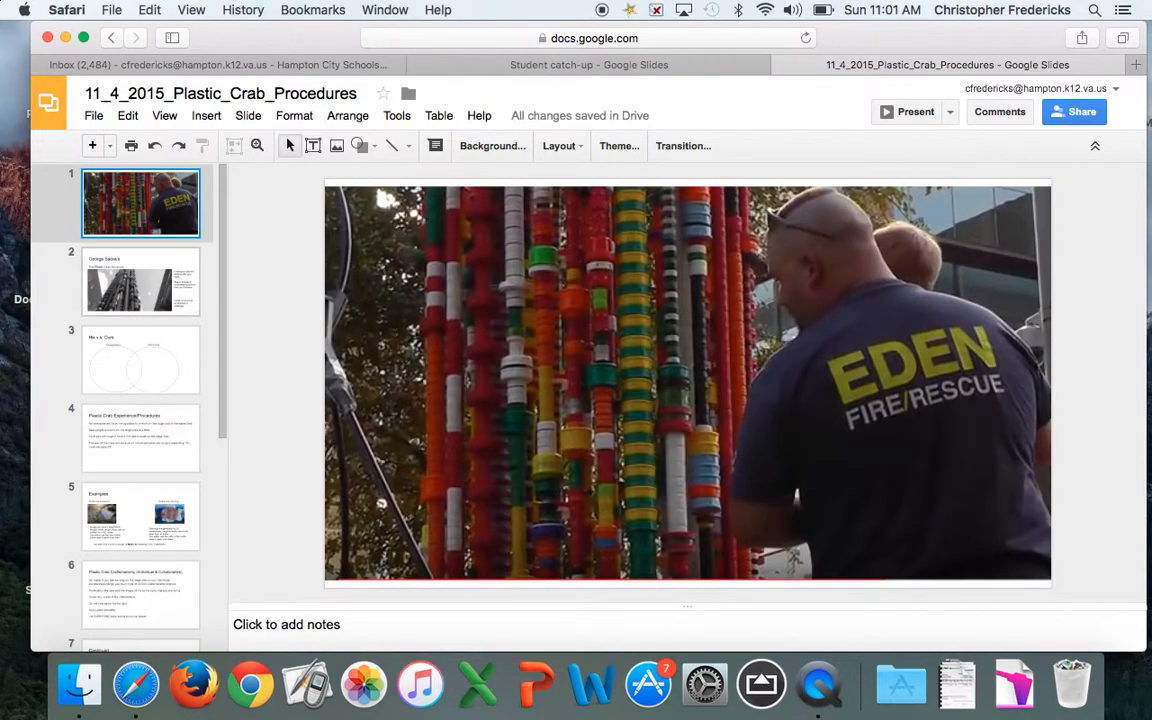
left_click(143, 280)
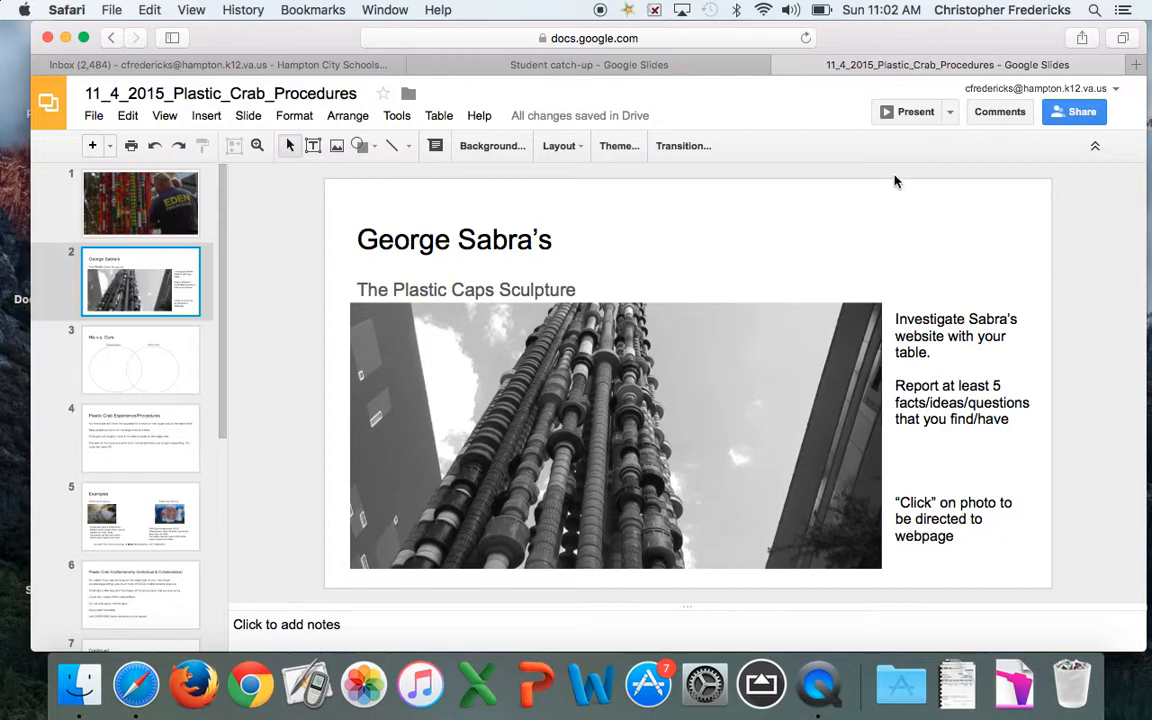
left_click(916, 114)
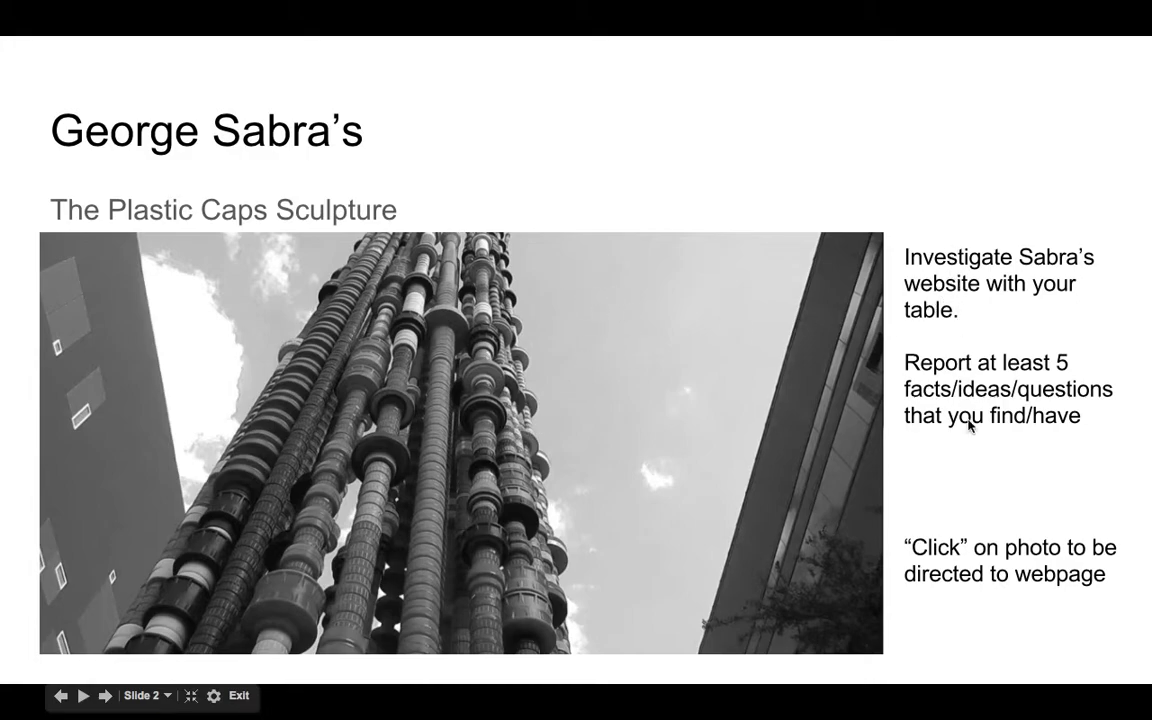
left_click(633, 414)
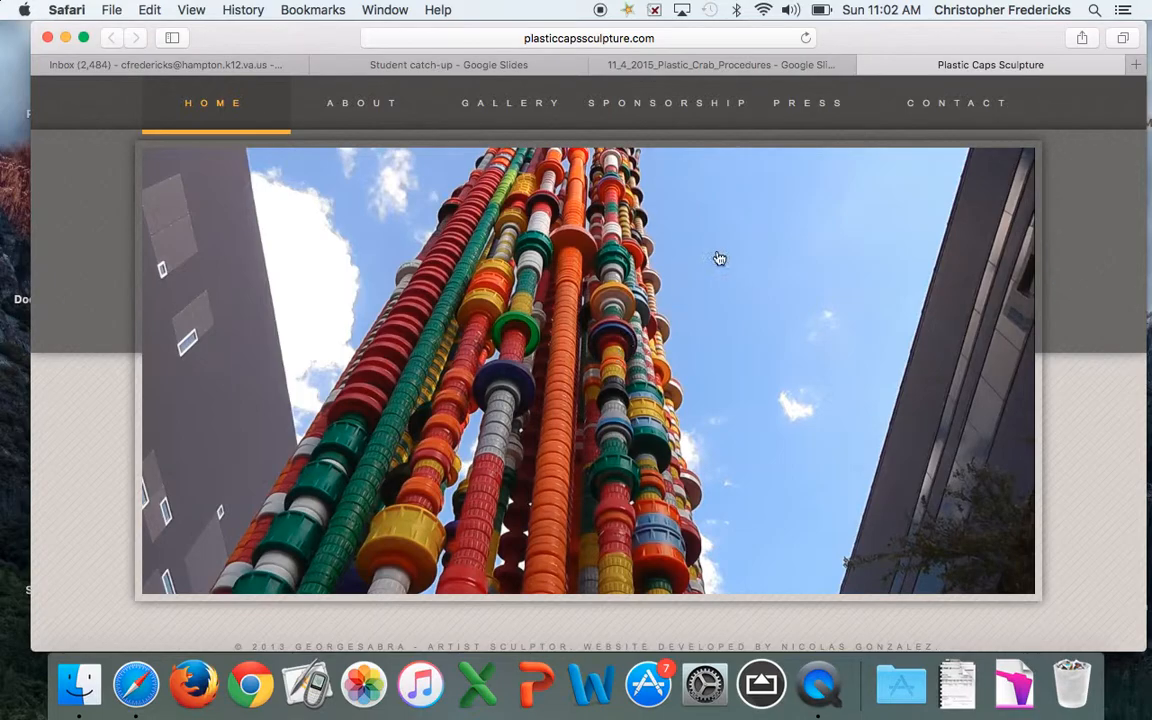
left_click(868, 66)
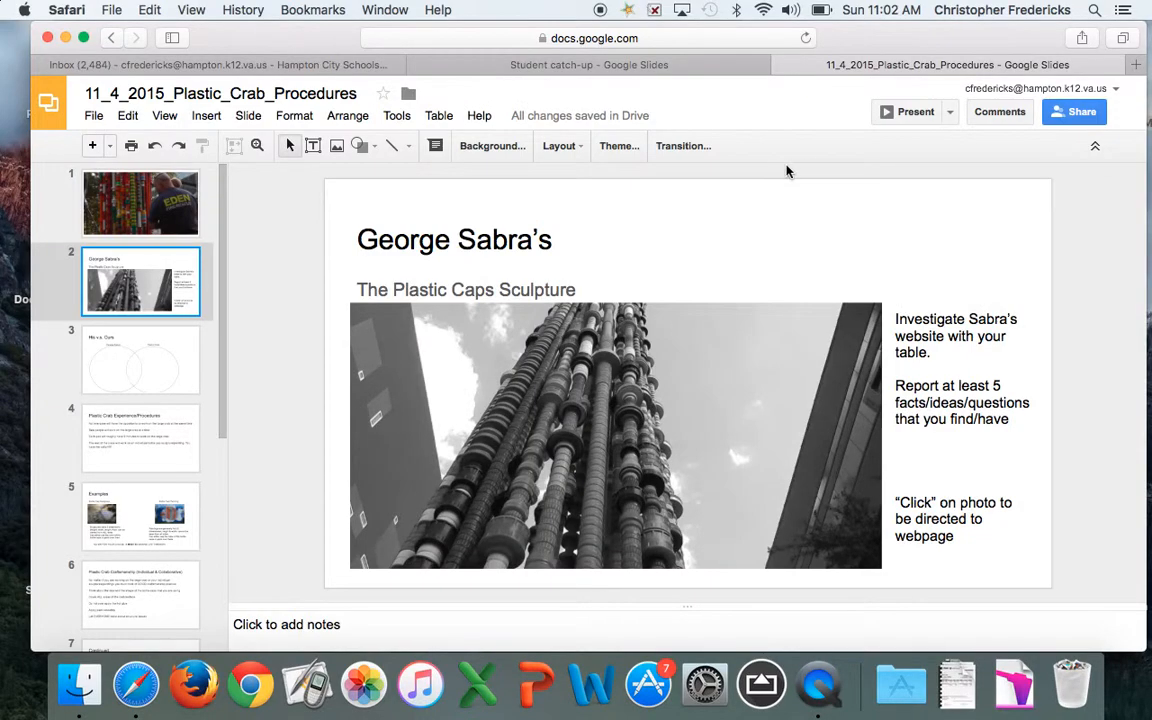
Review slides from the His v.s. Ours Venn diagram through Riddle Me This, then return to slide 1
left_click(165, 344)
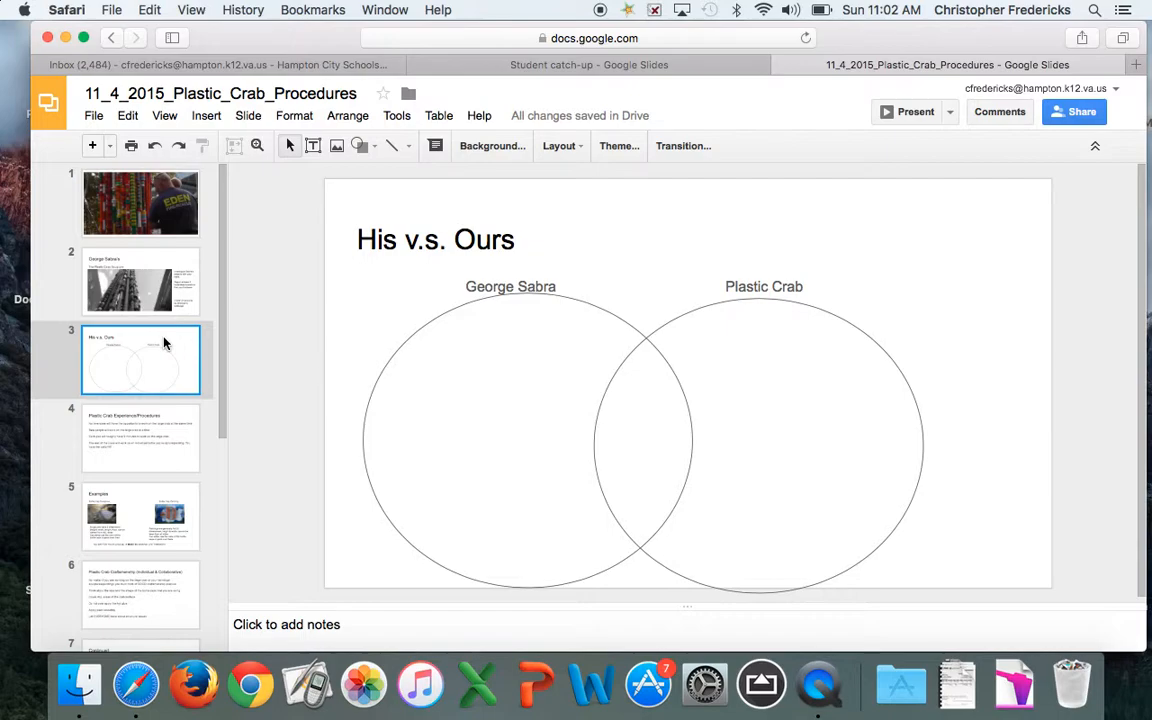
key("Down")
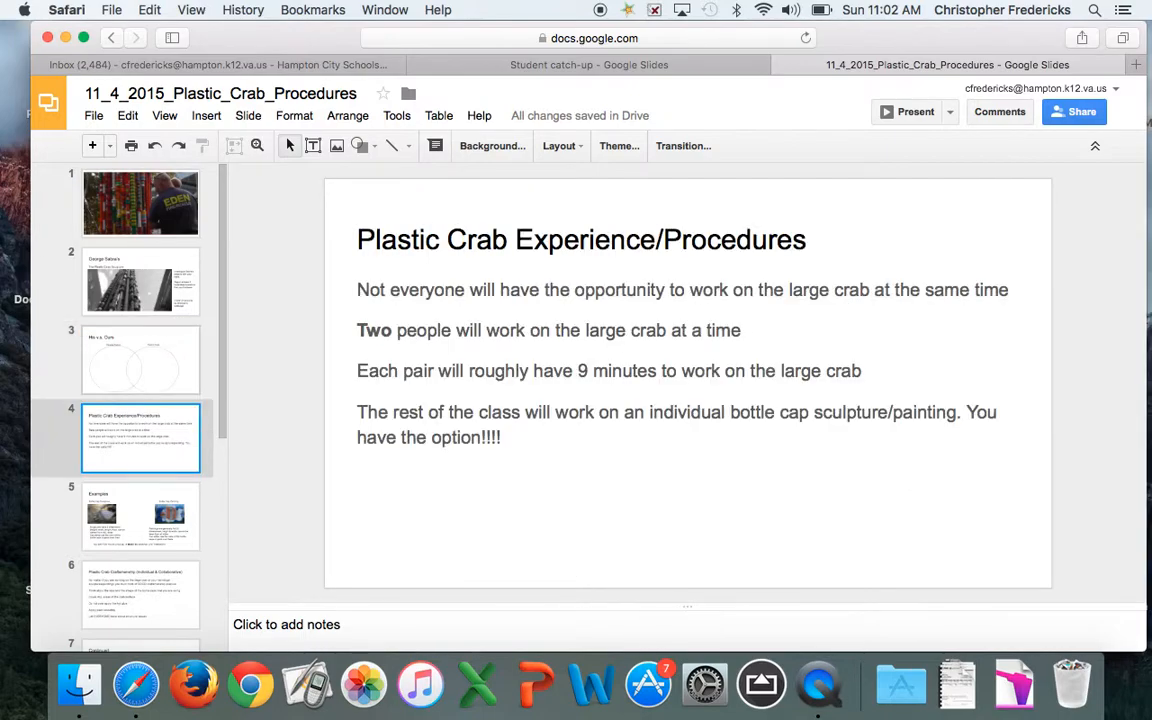
key("Down")
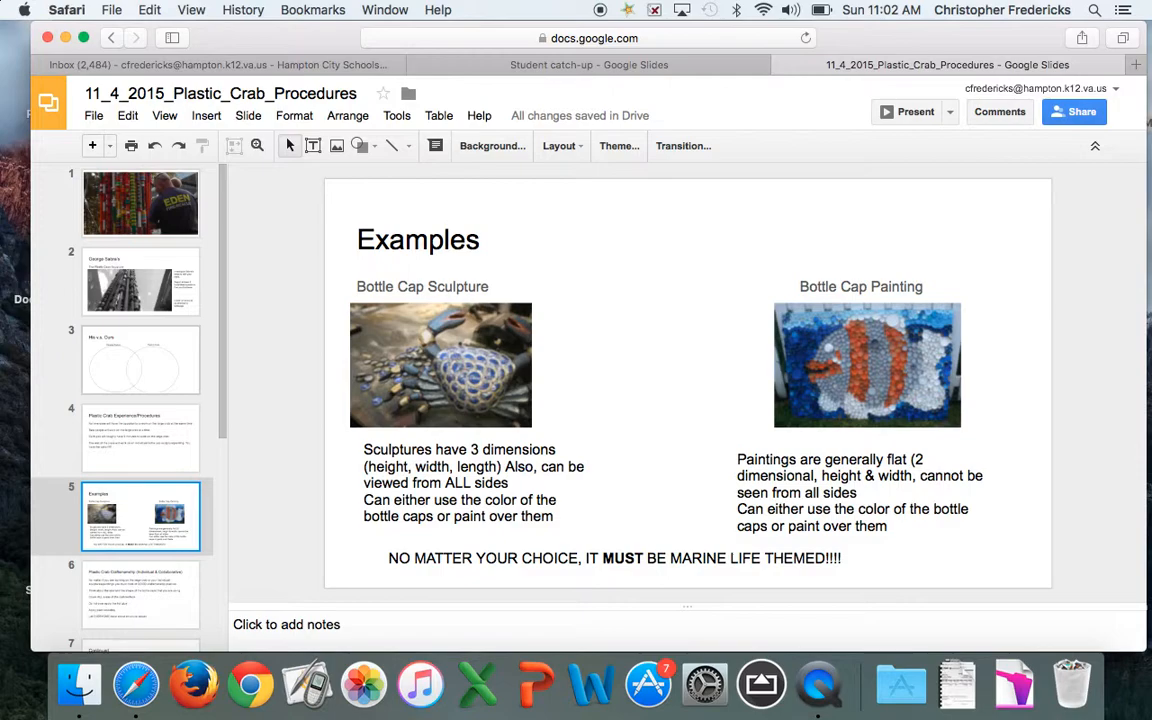
key("Down")
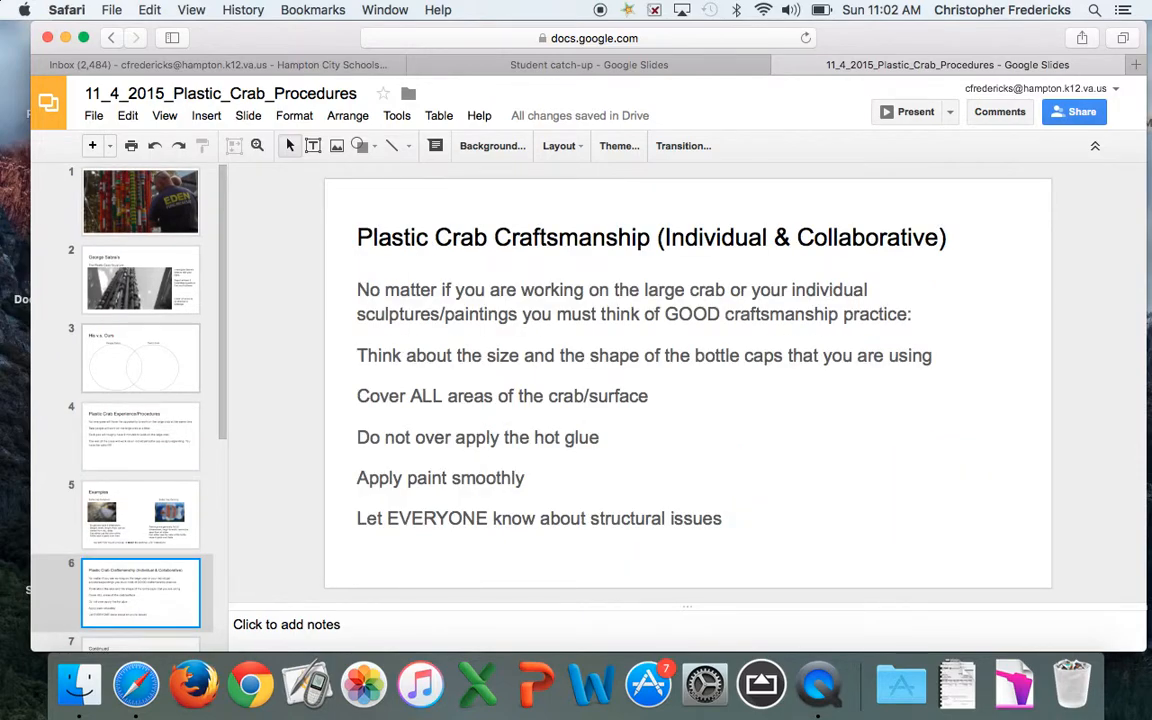
key("Down")
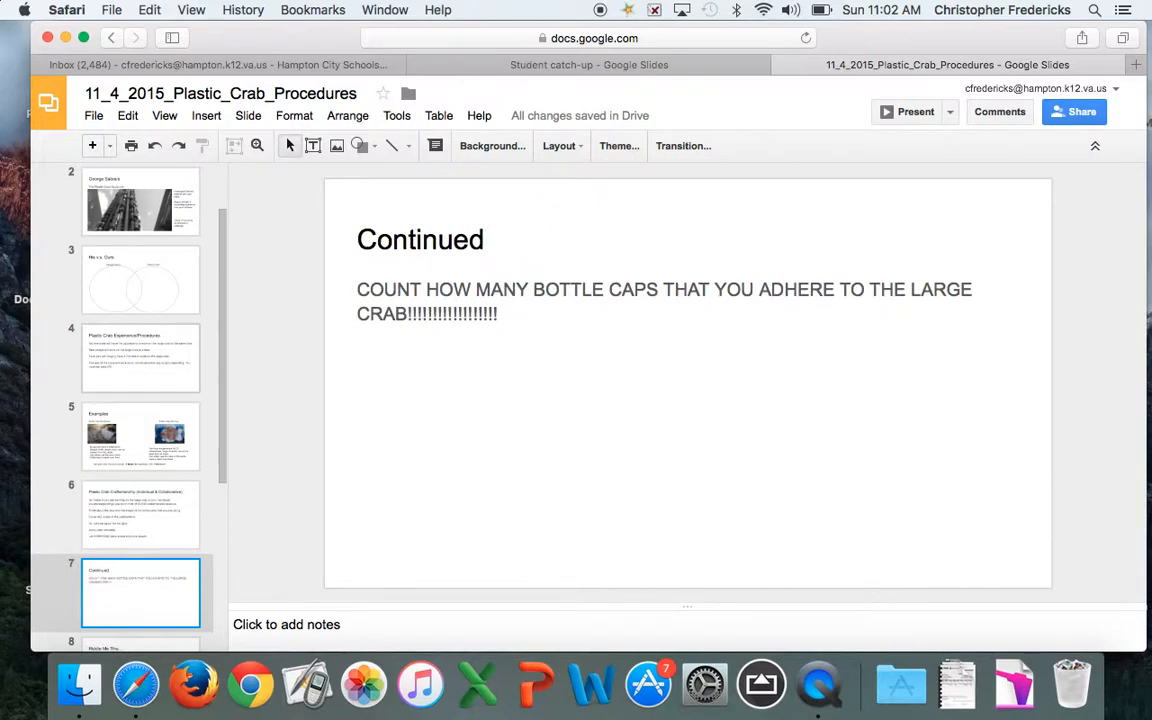
key("Down")
key("Down")
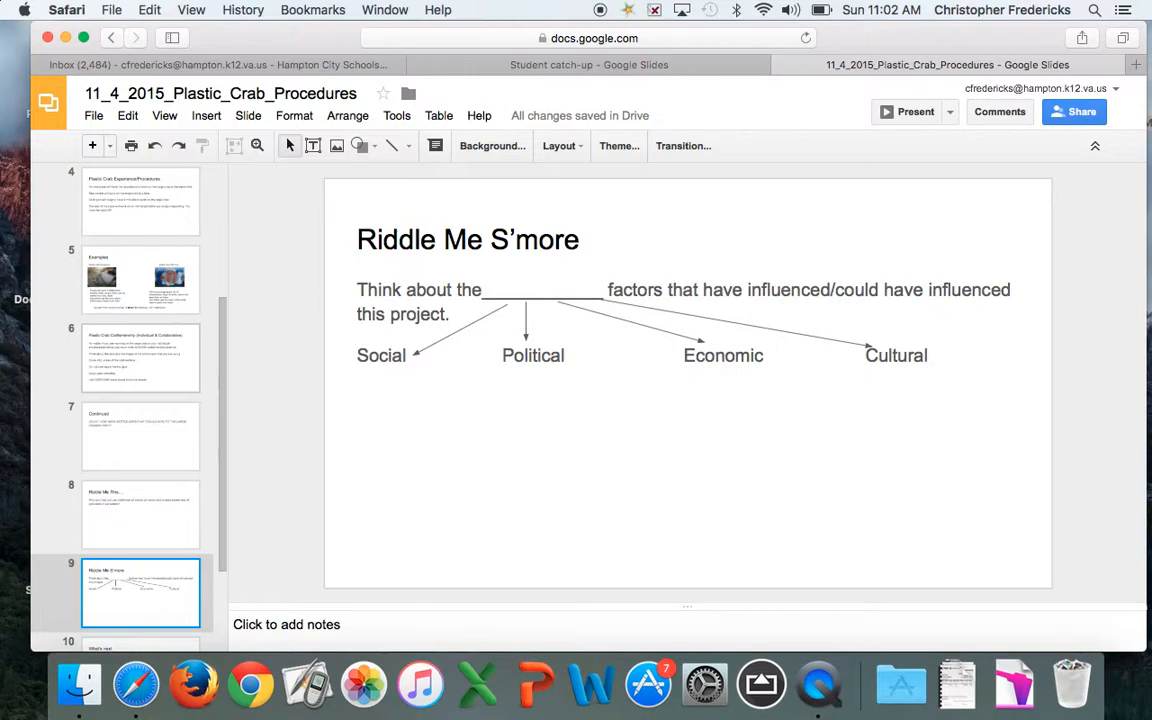
key("Down")
key("Down")
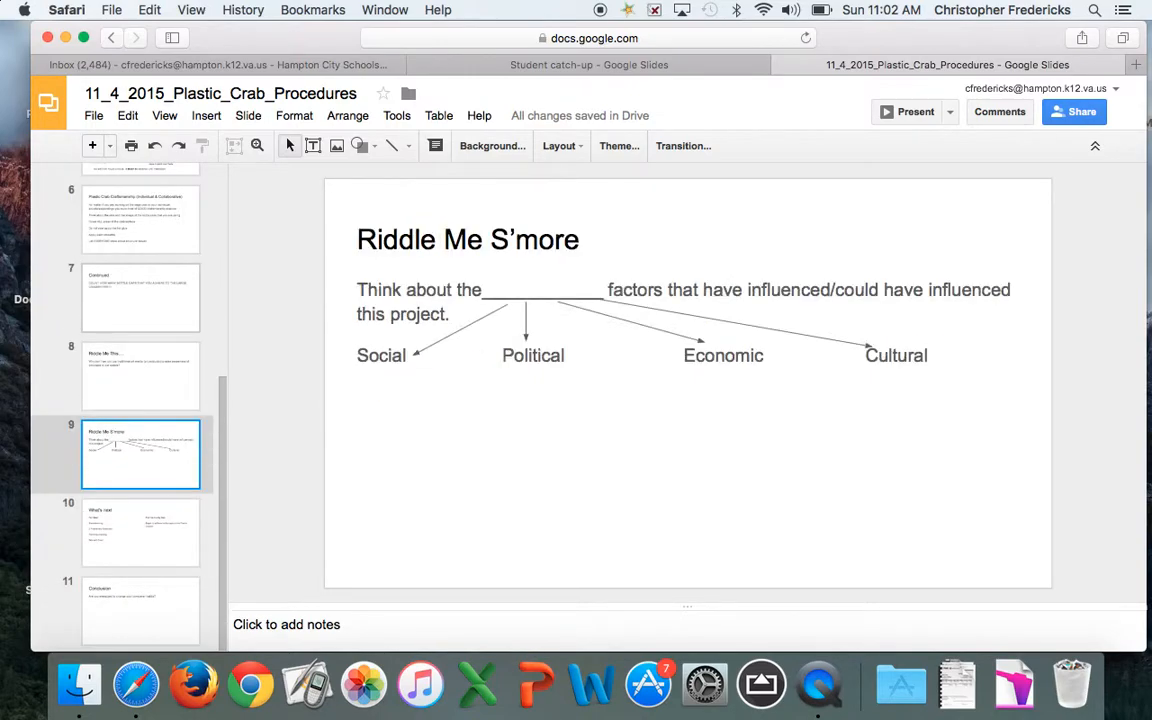
key("Up")
key("Up")
key("Up")
key("Up")
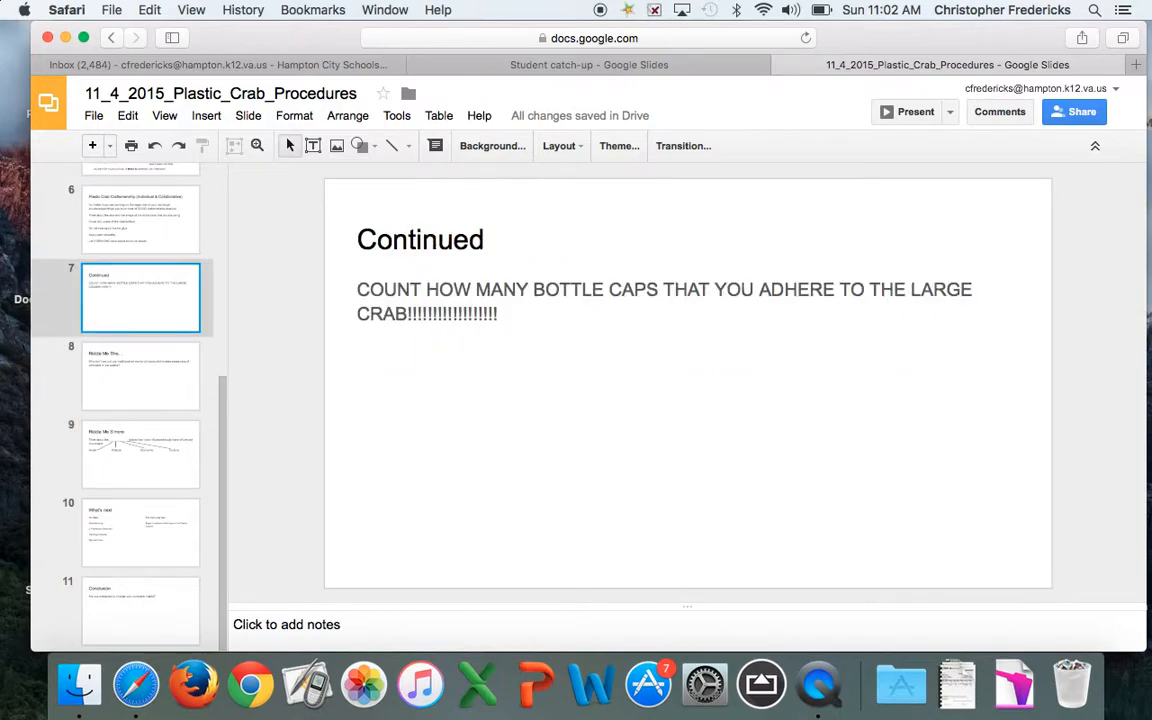
key("Up")
key("Up")
key("Up")
key("Up")
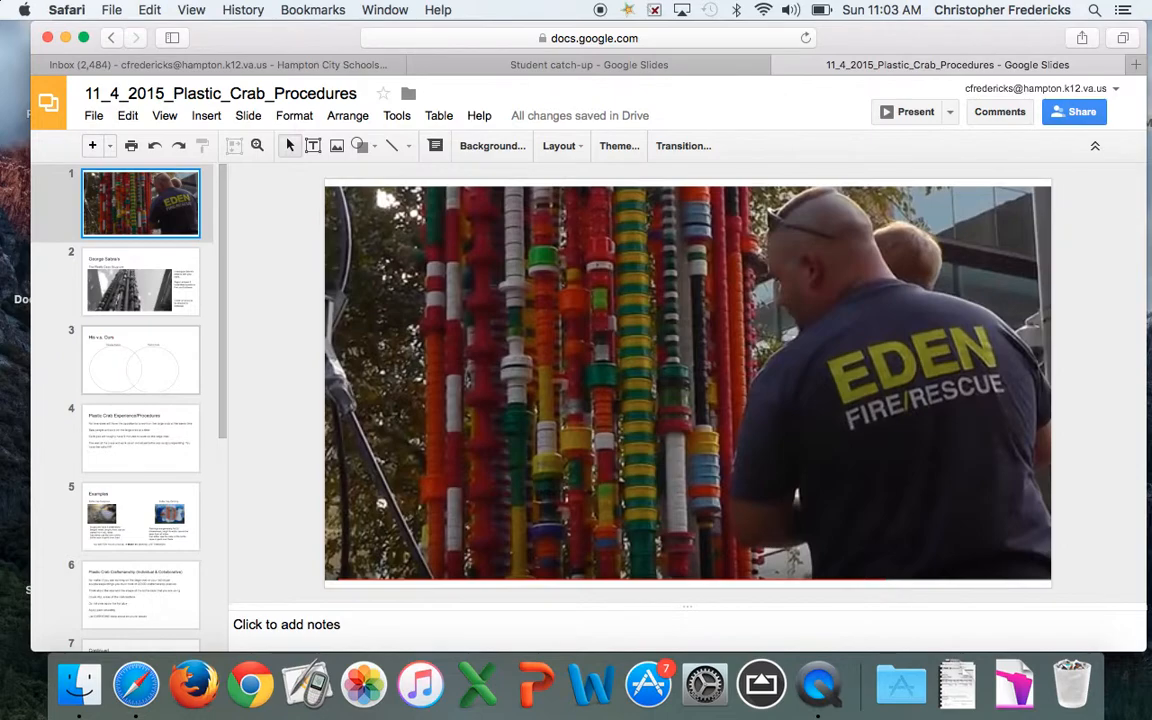
In the Share dialog, change new people's access from Can edit to Can view
left_click(281, 91)
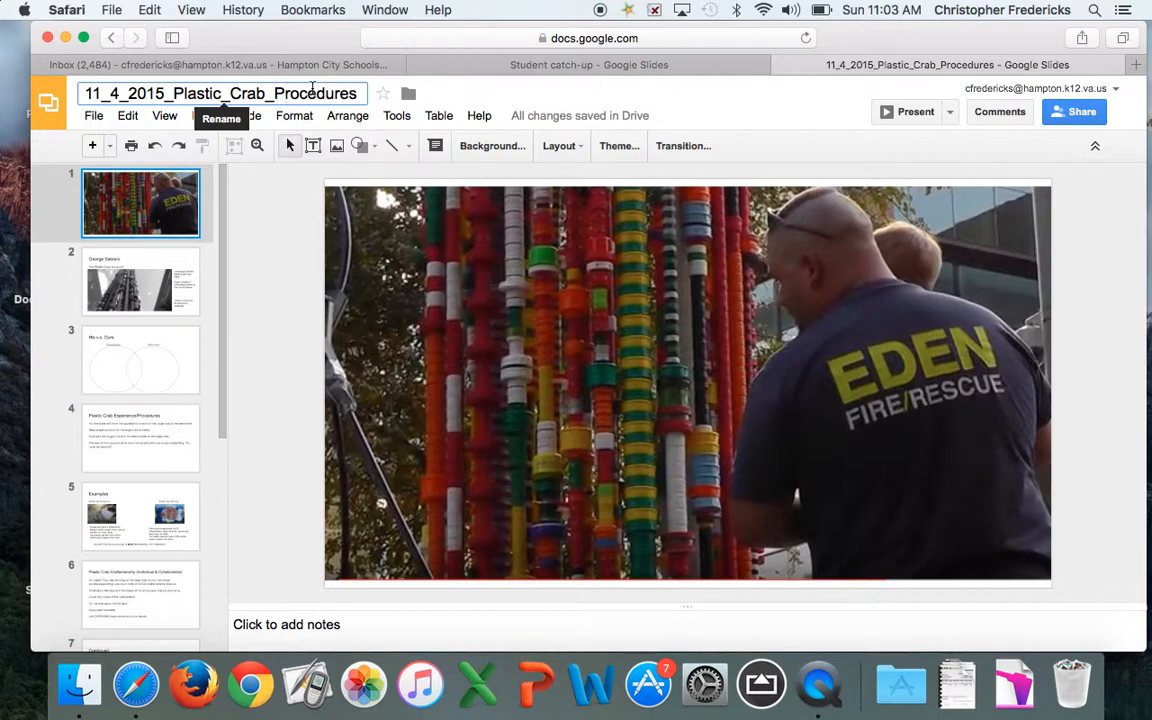
left_click(1081, 111)
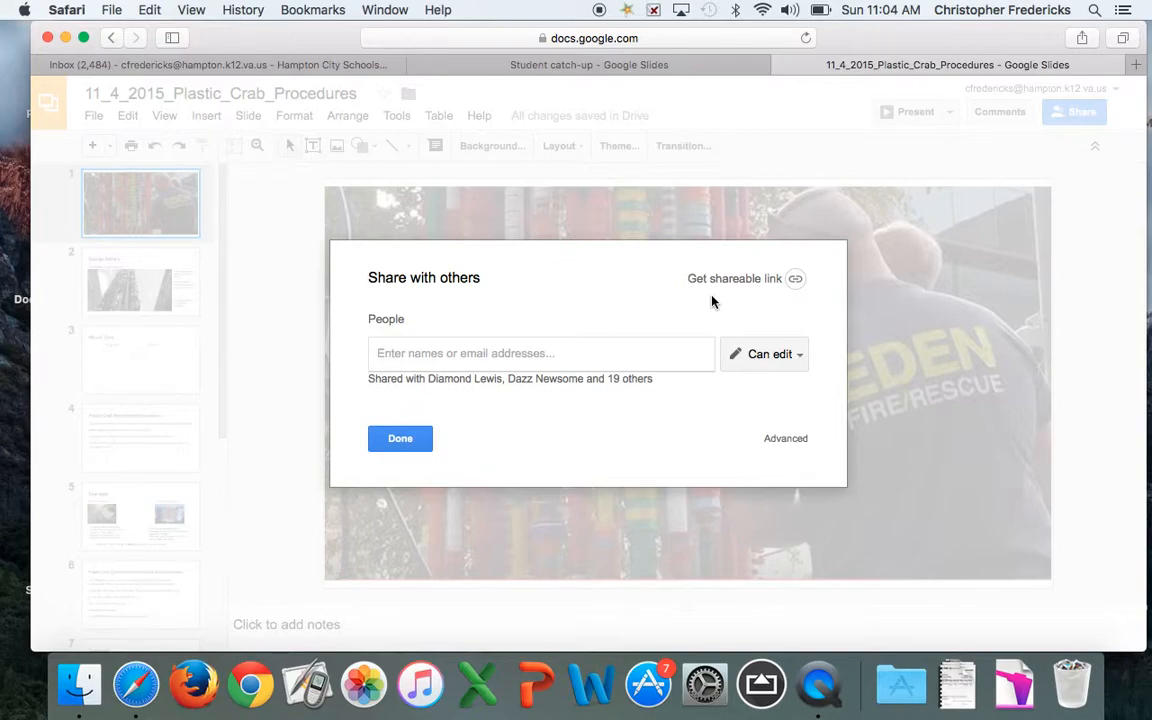
left_click(785, 356)
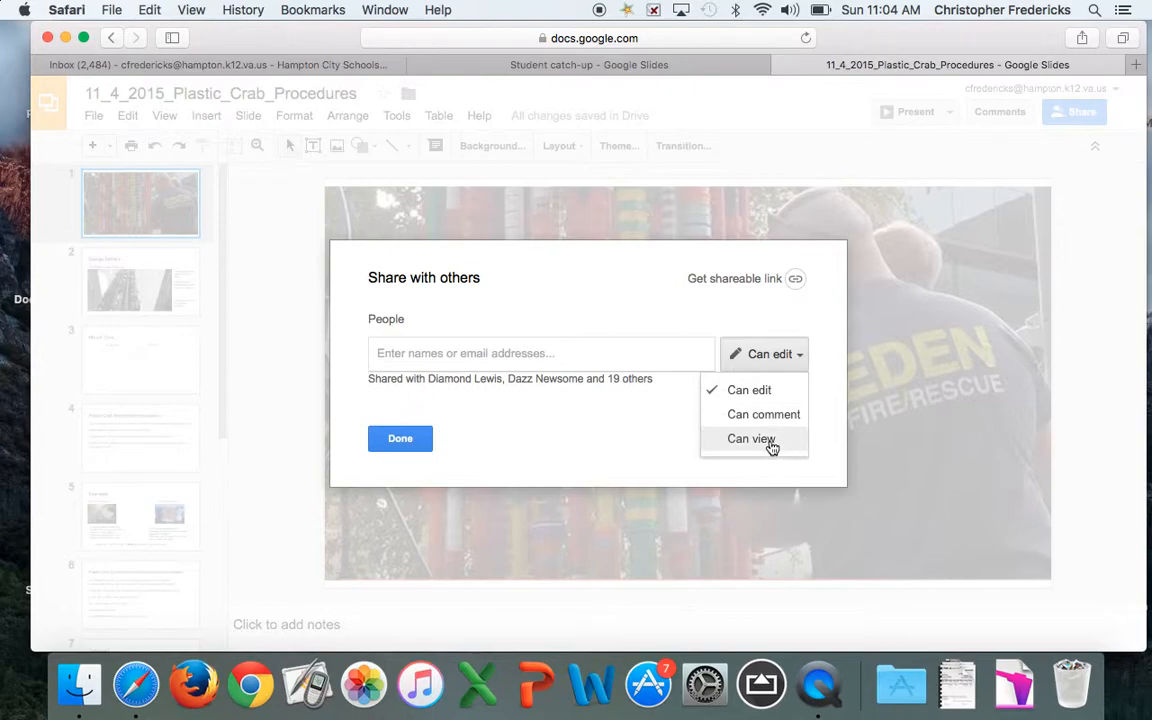
left_click(770, 440)
left_click(611, 350)
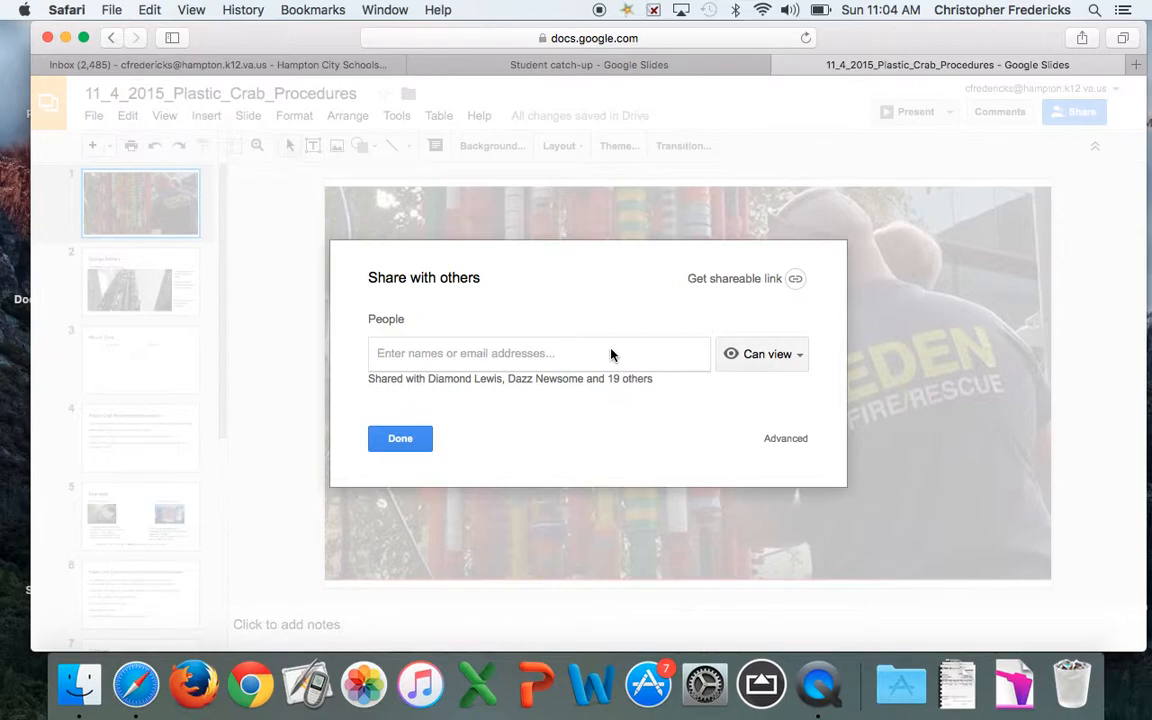
type("15")
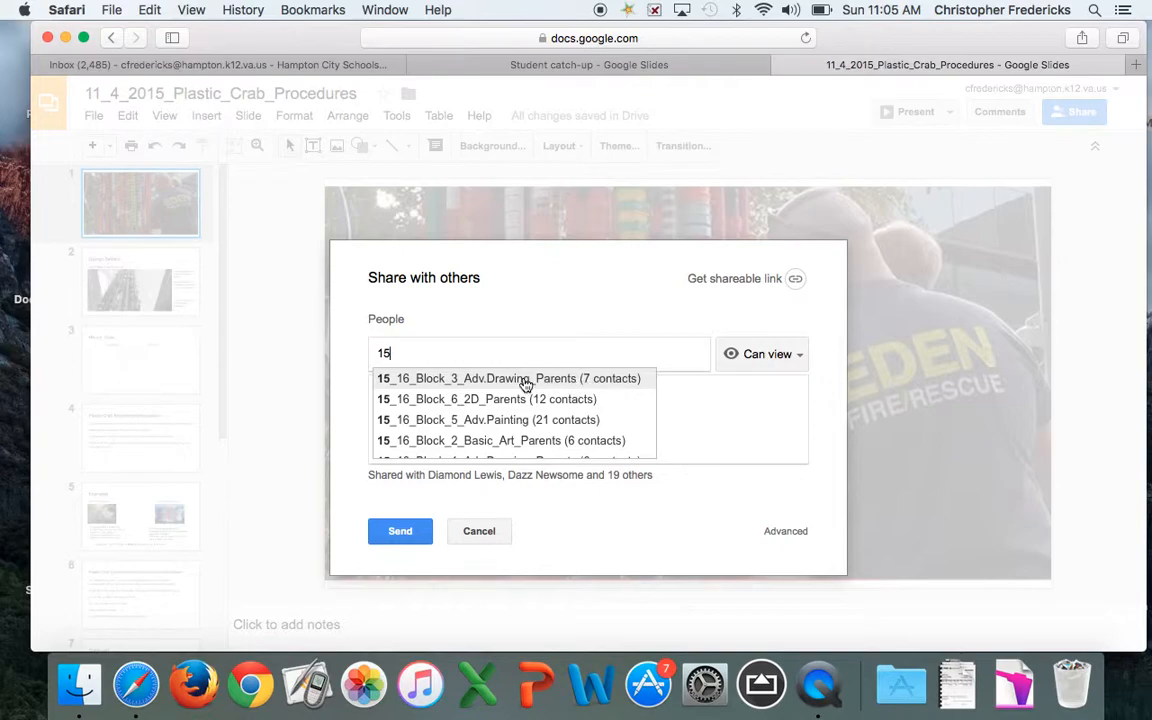
left_click(583, 385)
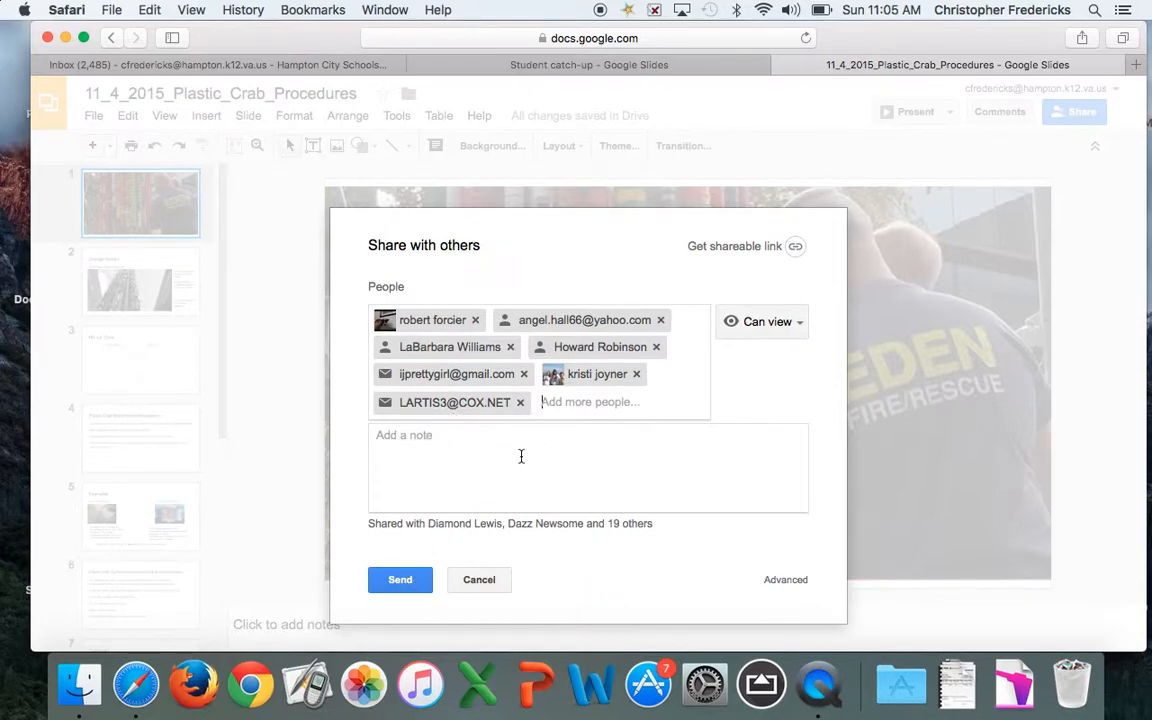
left_click(520, 402)
left_click(523, 374)
left_click(510, 347)
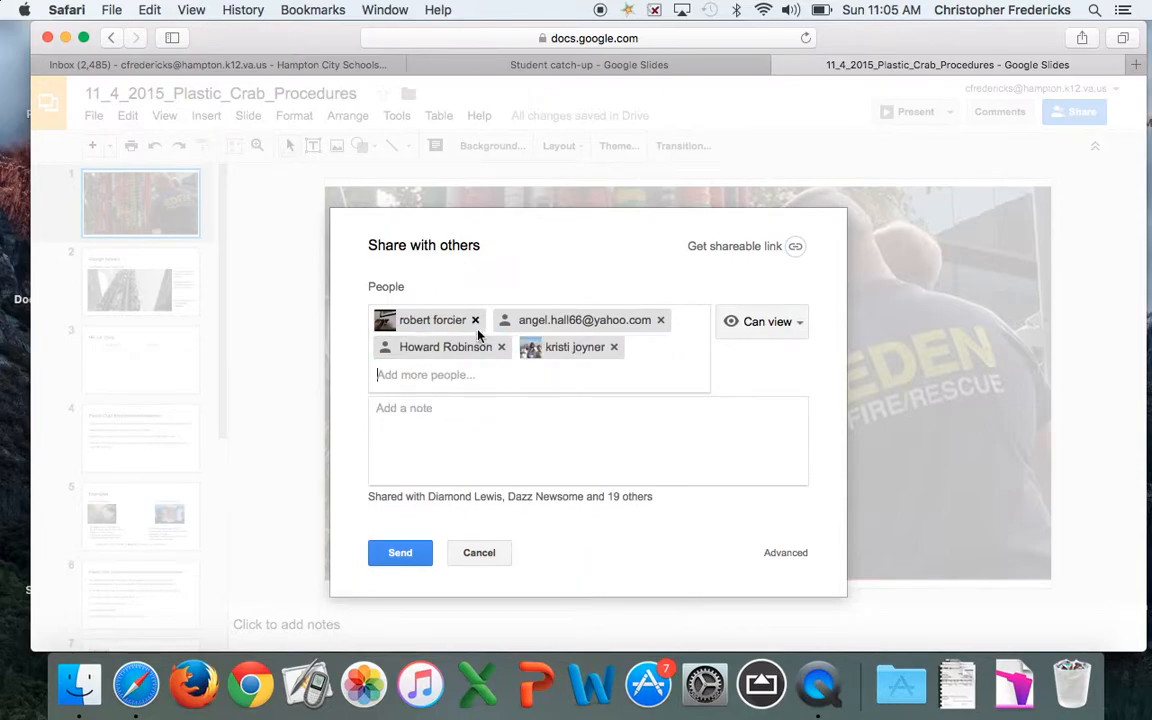
left_click(475, 320)
left_click(468, 349)
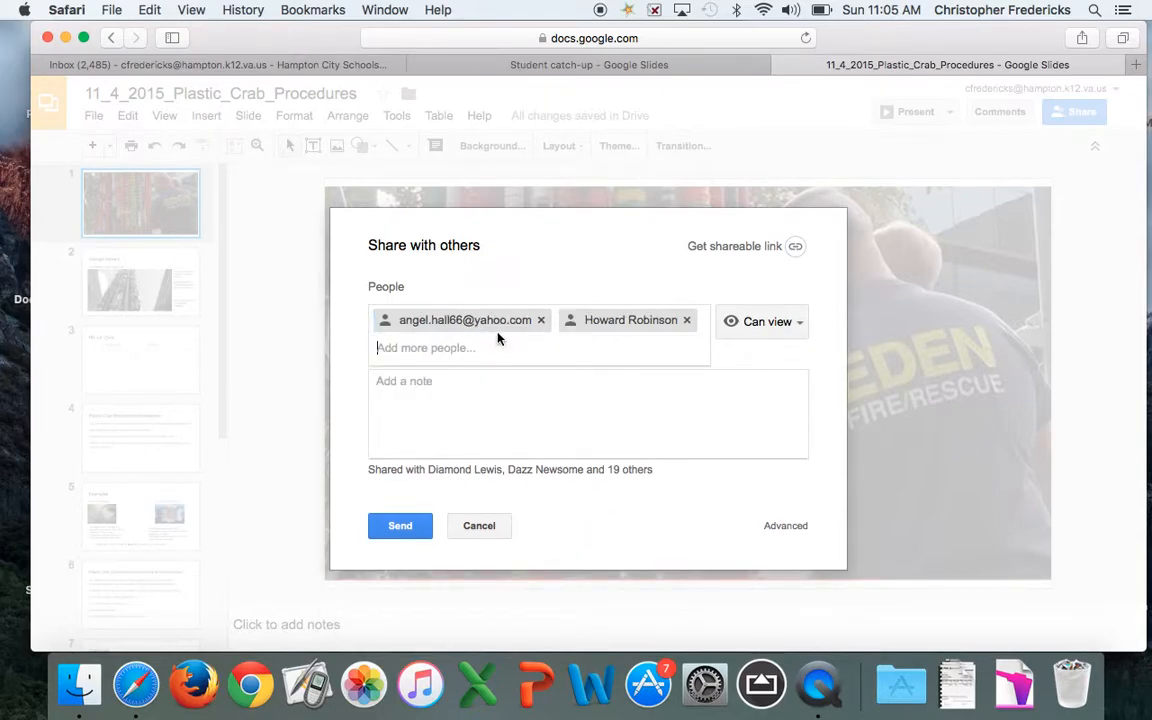
left_click(540, 320)
left_click(503, 321)
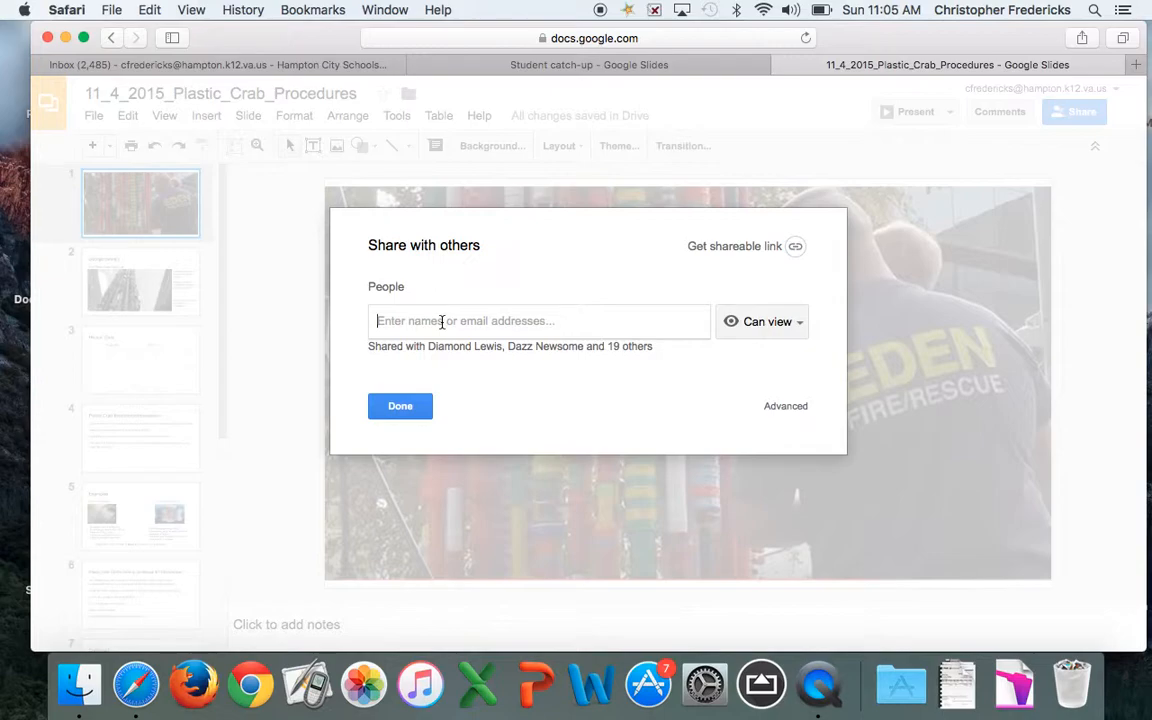
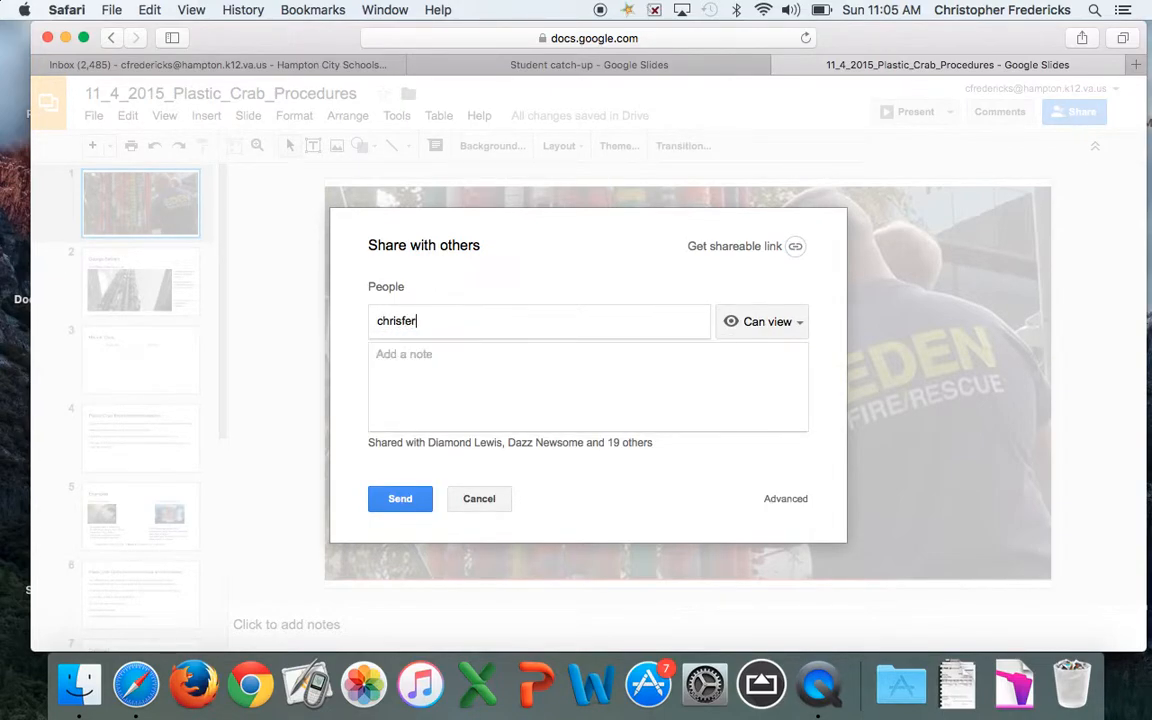
left_click(403, 321)
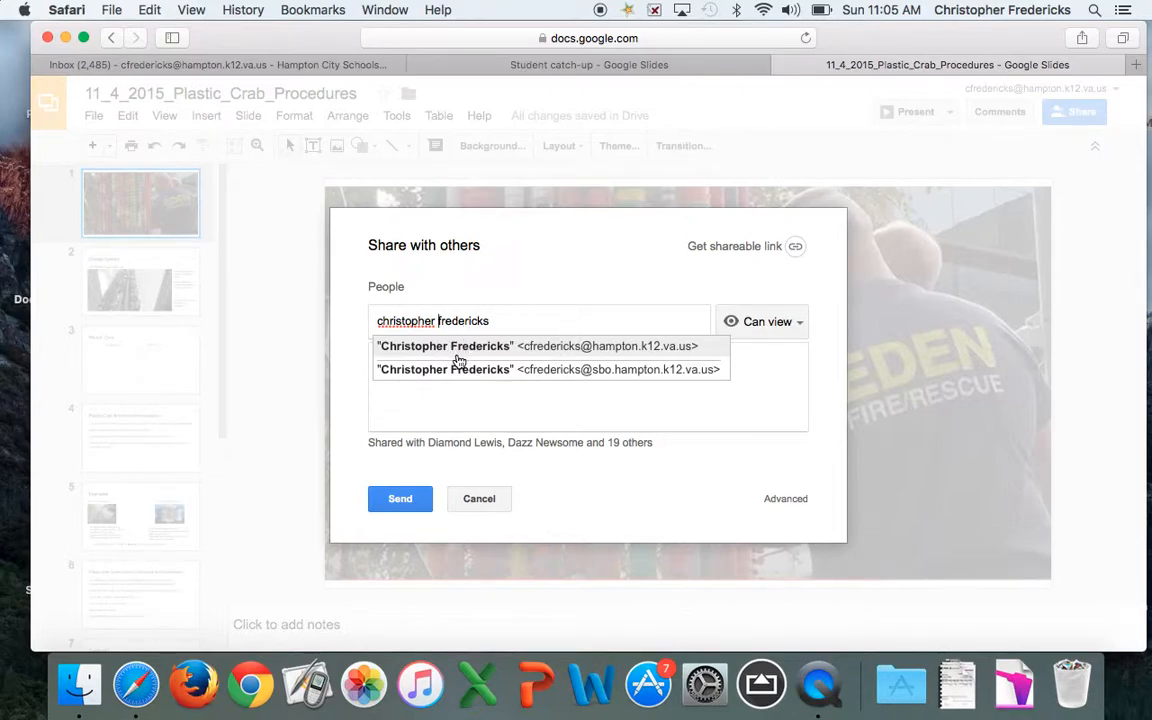
left_click(492, 348)
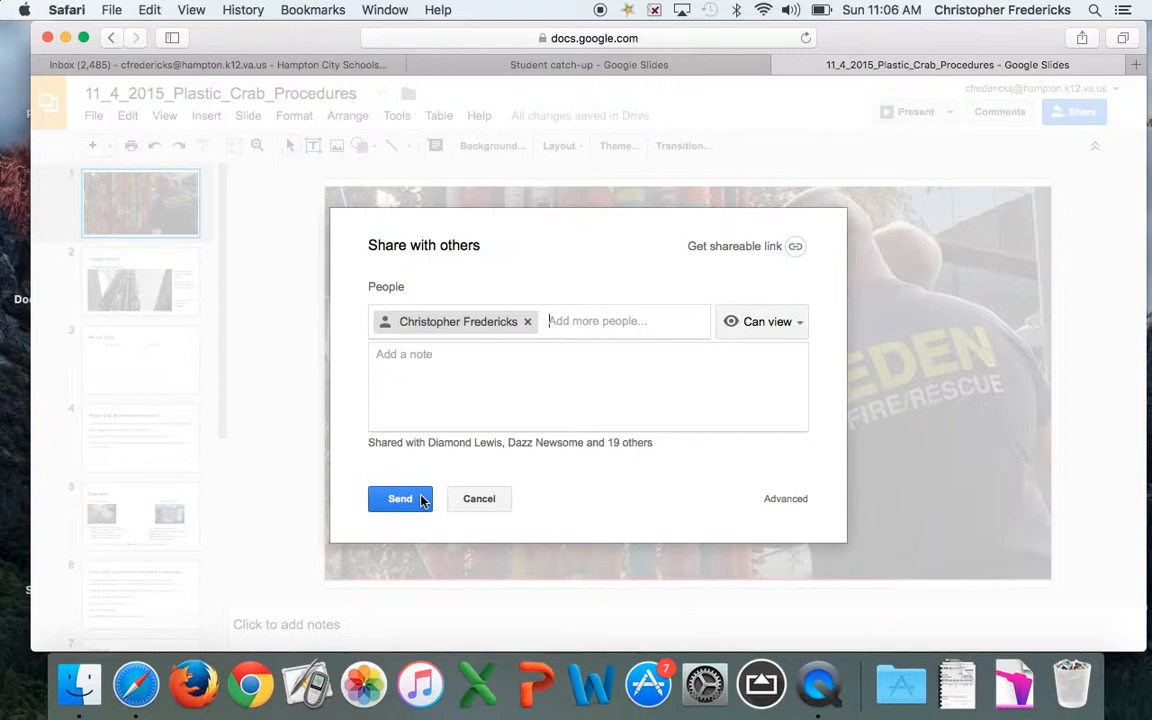
left_click(479, 498)
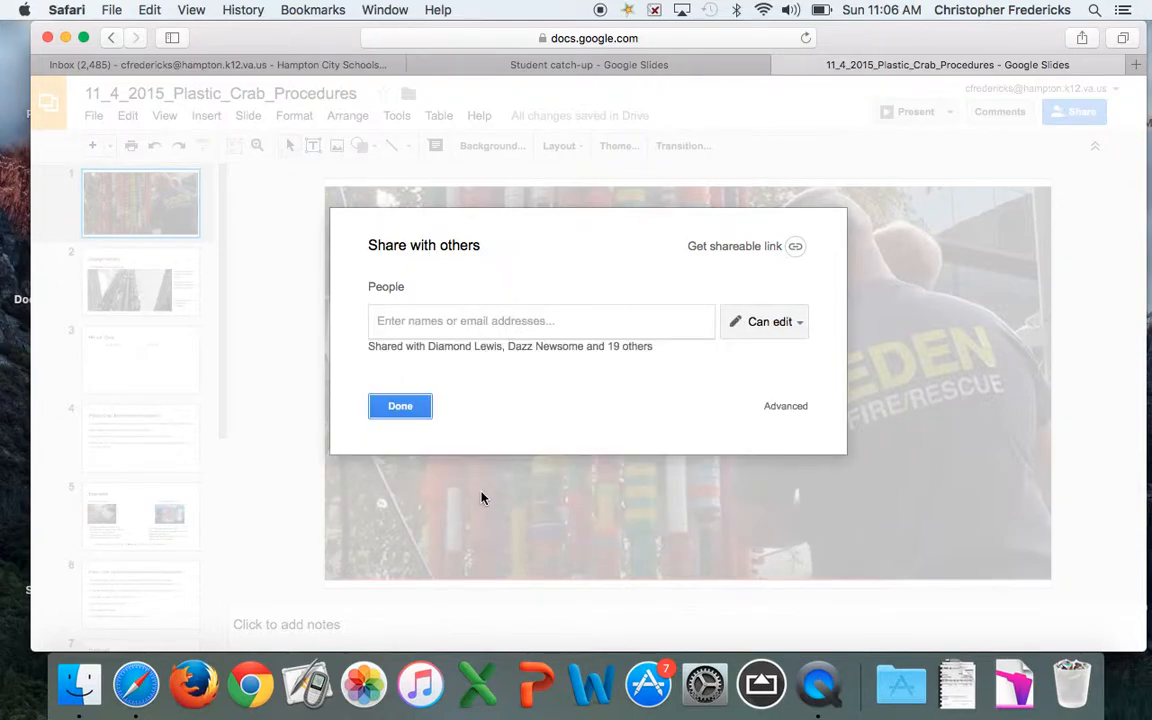